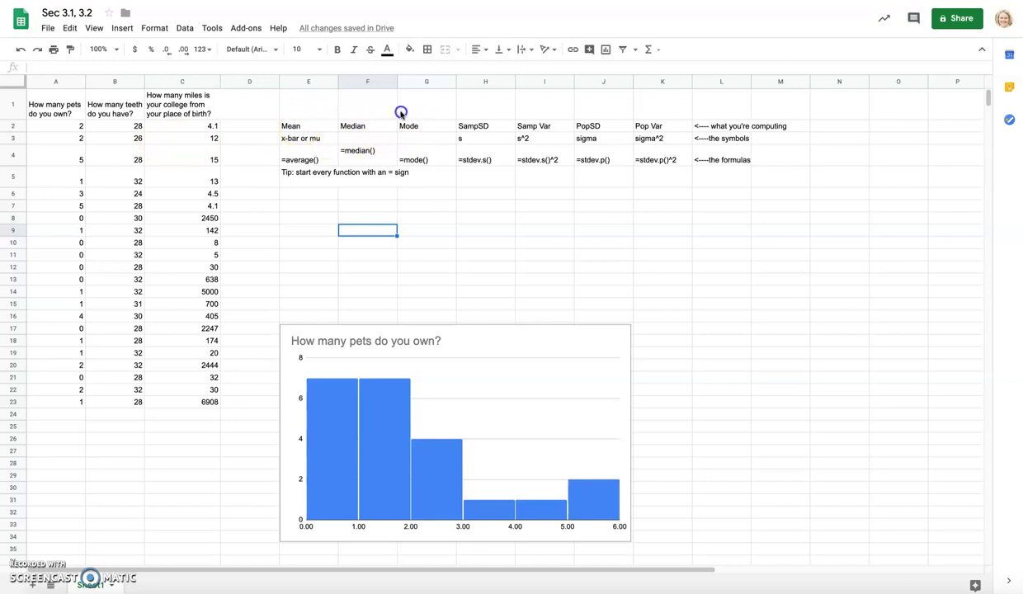
- Calculate the mean number of pets in cell E7 with the formula =average(A2:A23)
left_click_drag(299, 124, 655, 126)
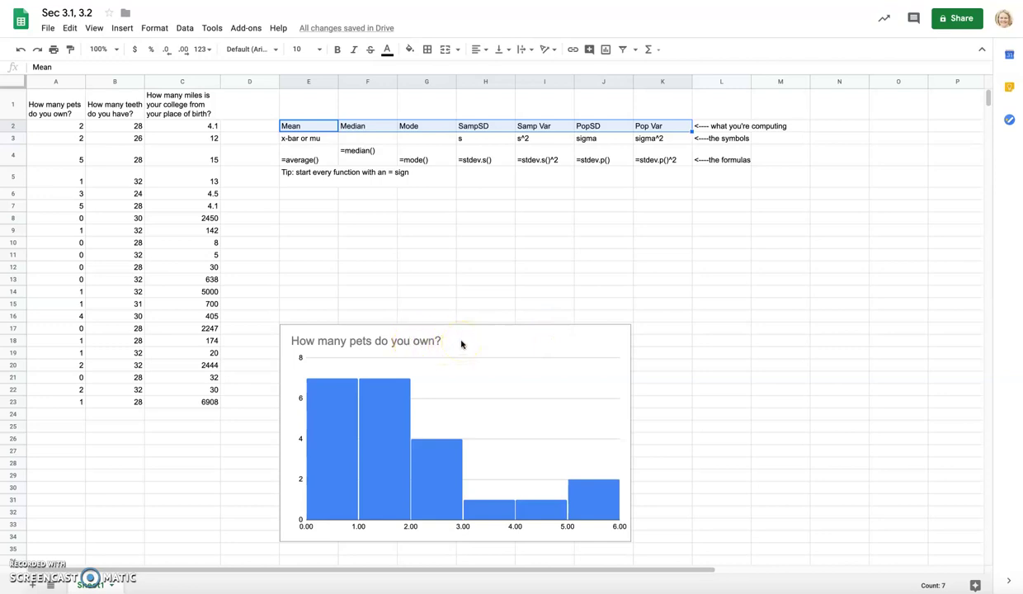
left_click(320, 208)
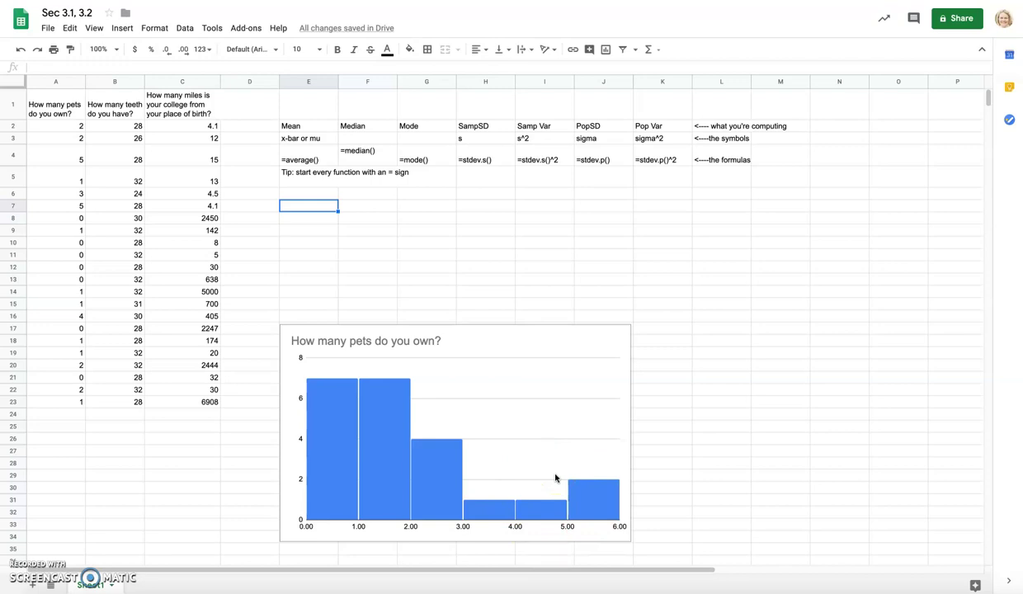
type("=average")
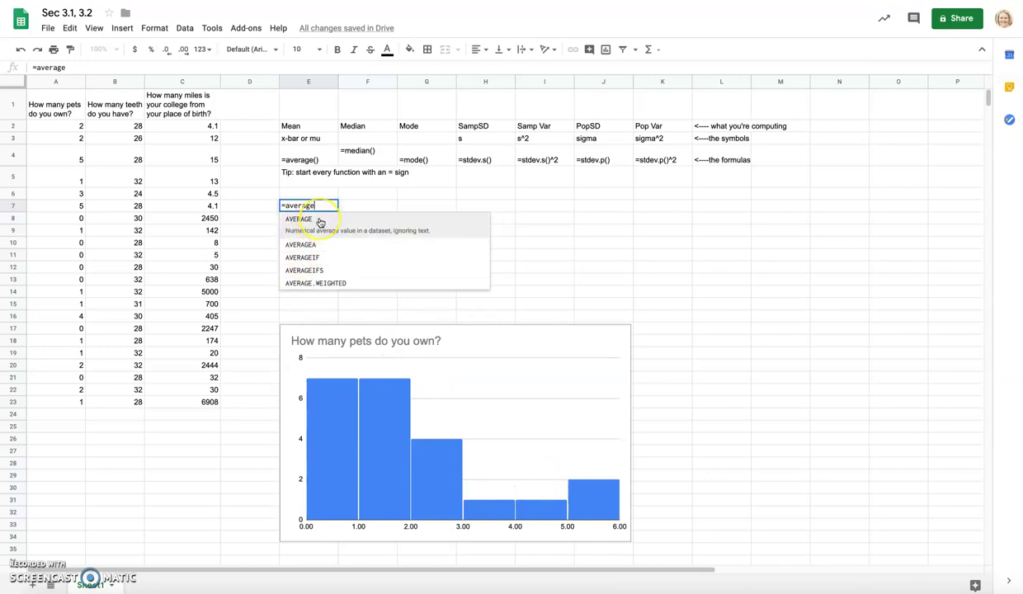
type("(")
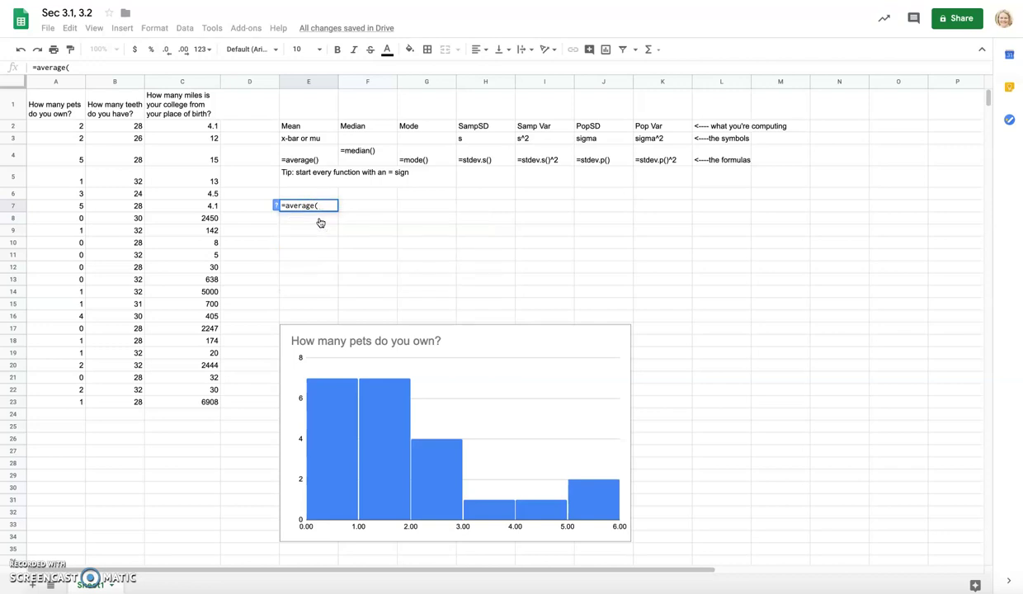
left_click(67, 125)
left_click_drag(67, 125, 67, 401)
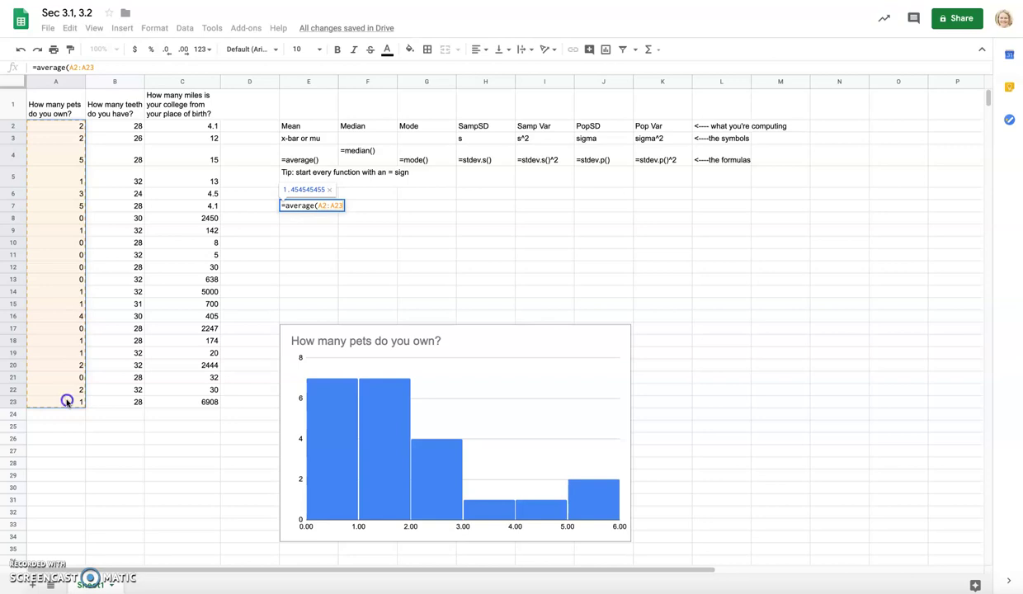
type(")")
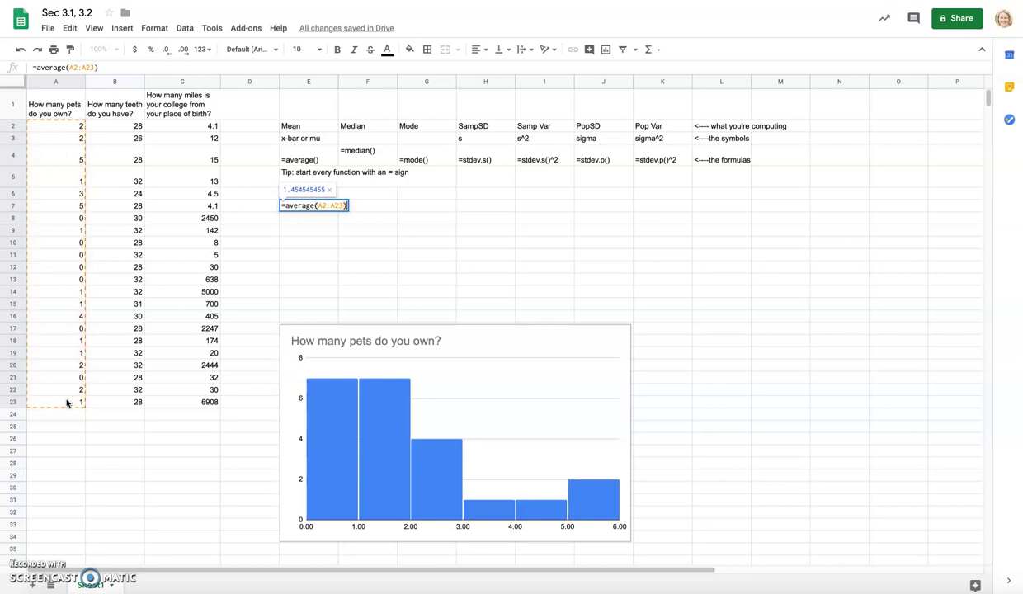
key("Return")
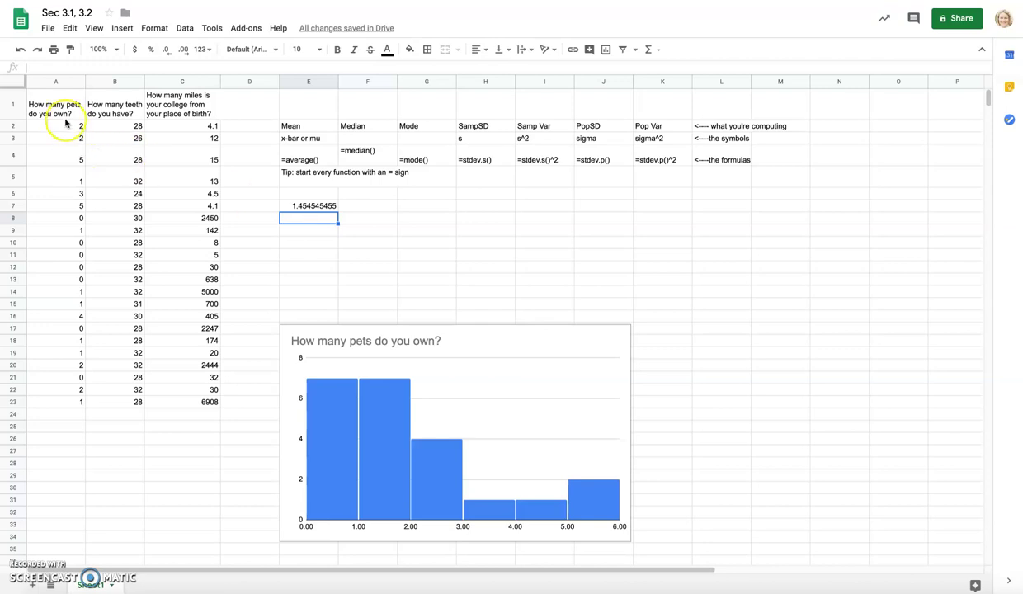
- Select the pet counts in A2:A23 and set the selection's quick summary to show the average
left_click_drag(68, 126, 56, 396)
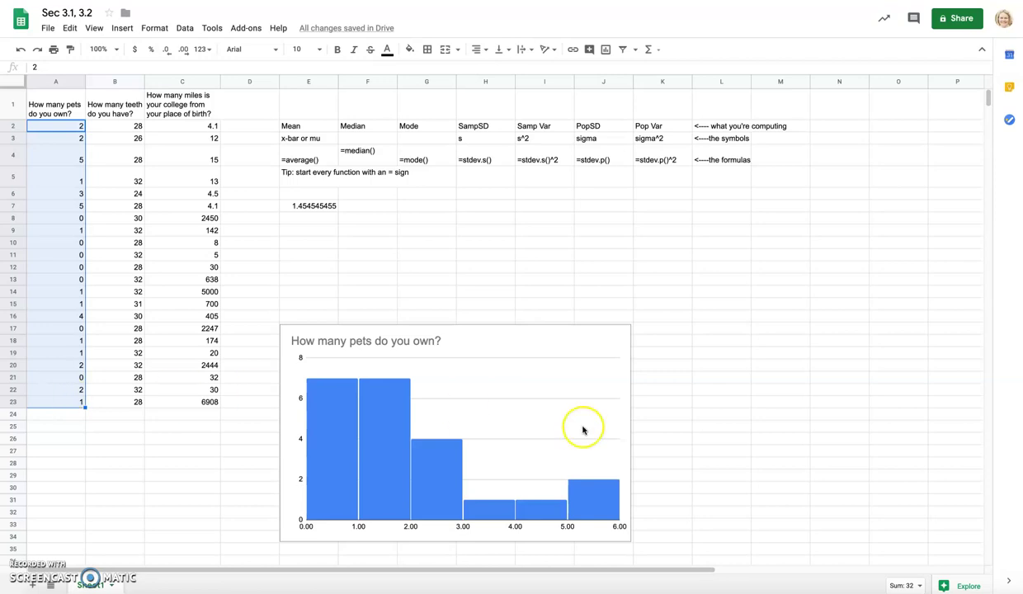
left_click(921, 586)
left_click(921, 587)
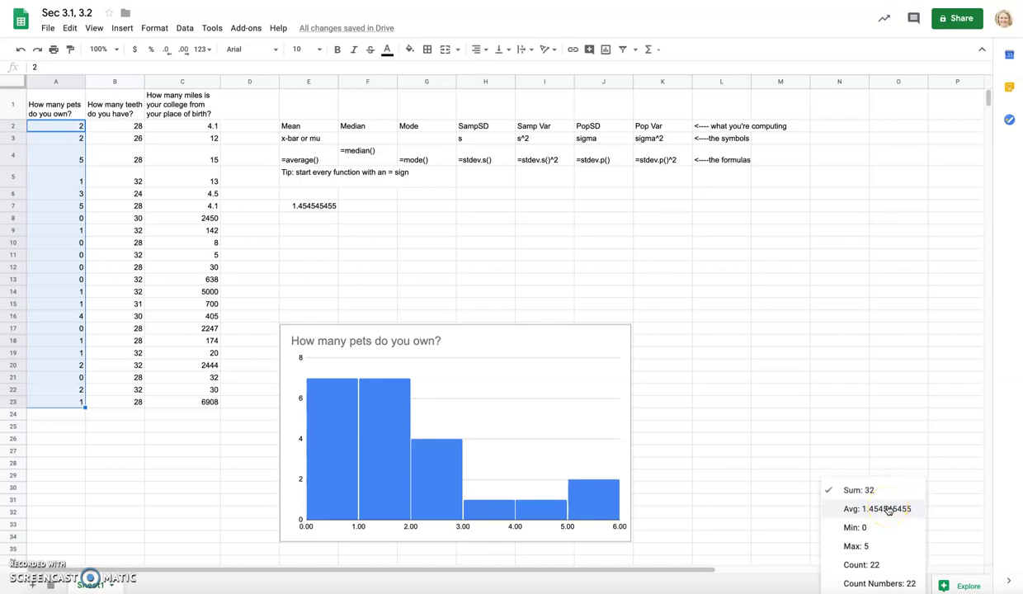
left_click(889, 509)
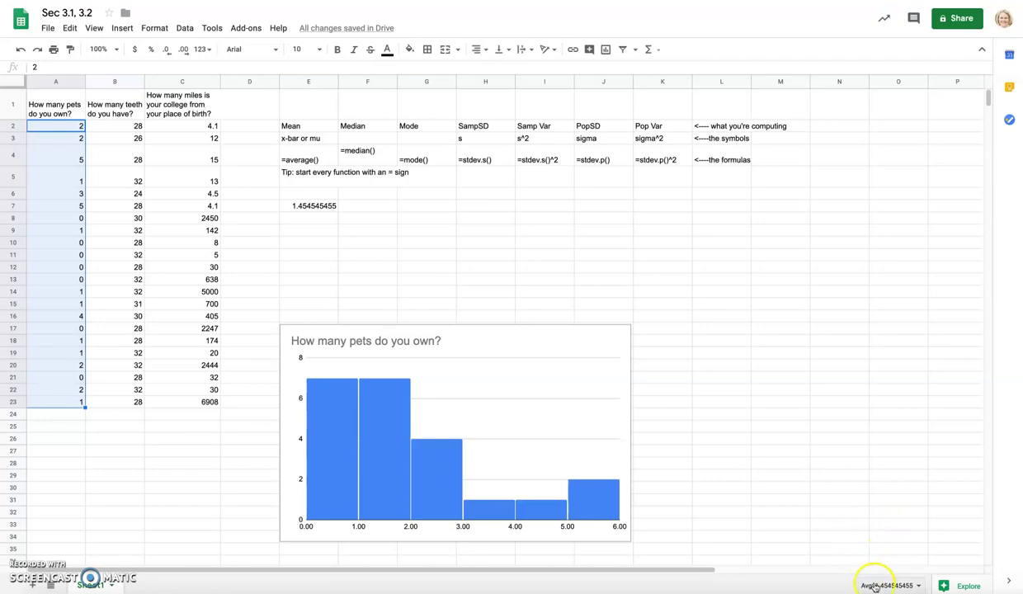
- Check the quick-summary averages of the teeth data in B2:B23 and the miles data in C2:C23
left_click(190, 181)
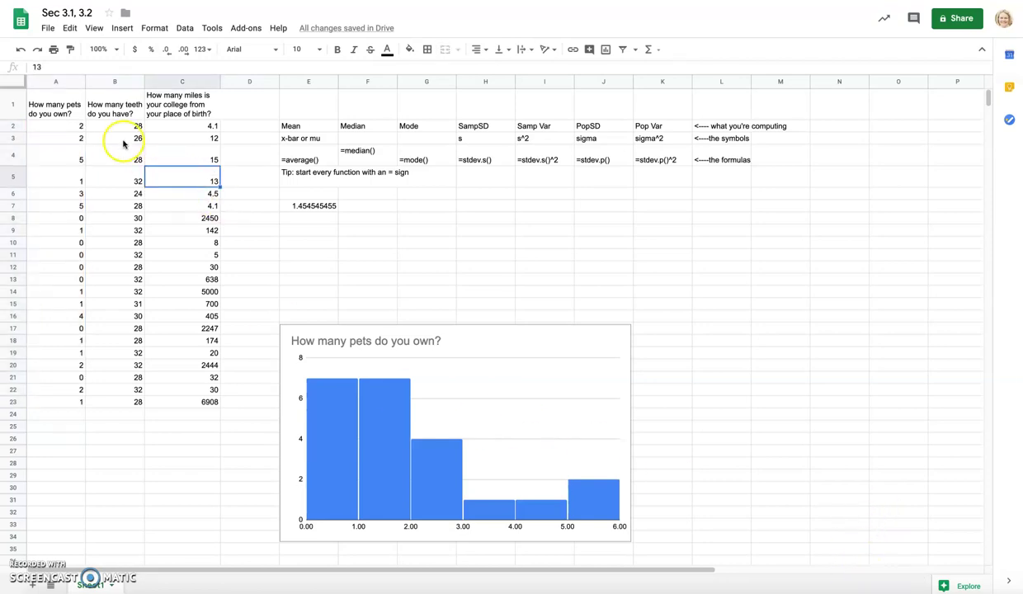
left_click(128, 125)
left_click_drag(126, 144, 126, 402)
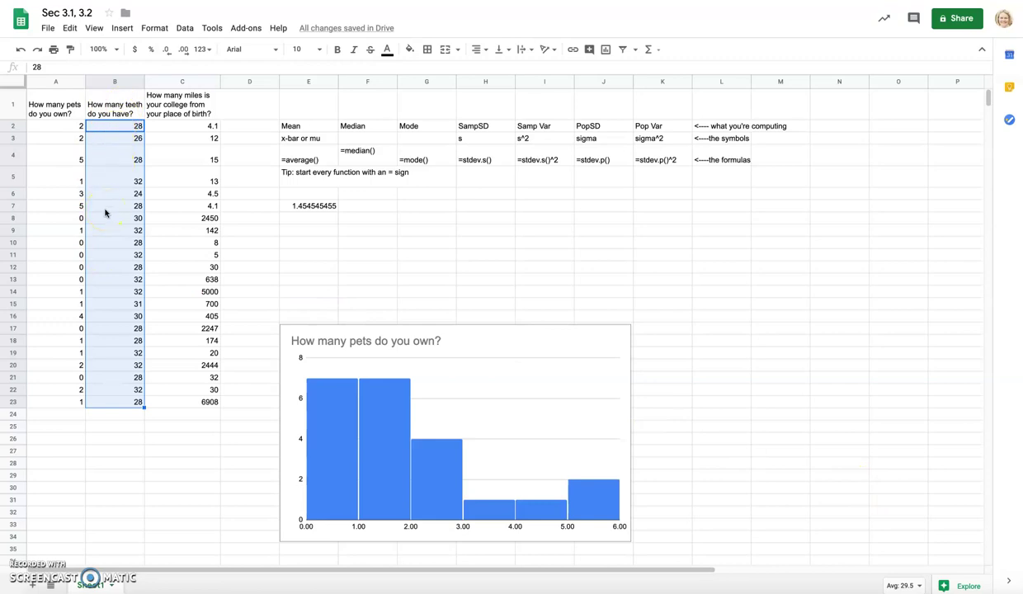
left_click_drag(191, 123, 204, 404)
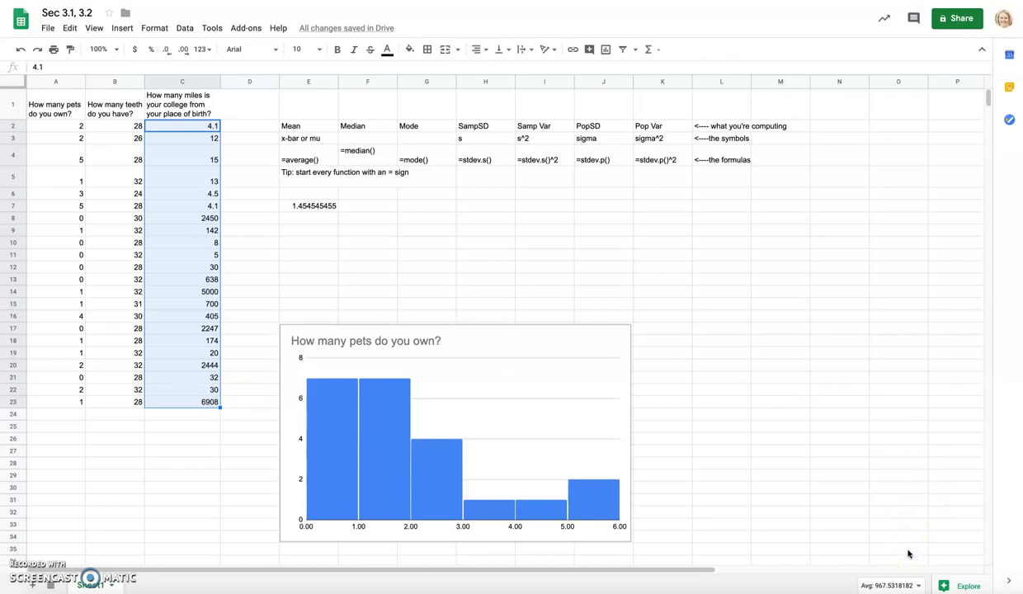
left_click(381, 256)
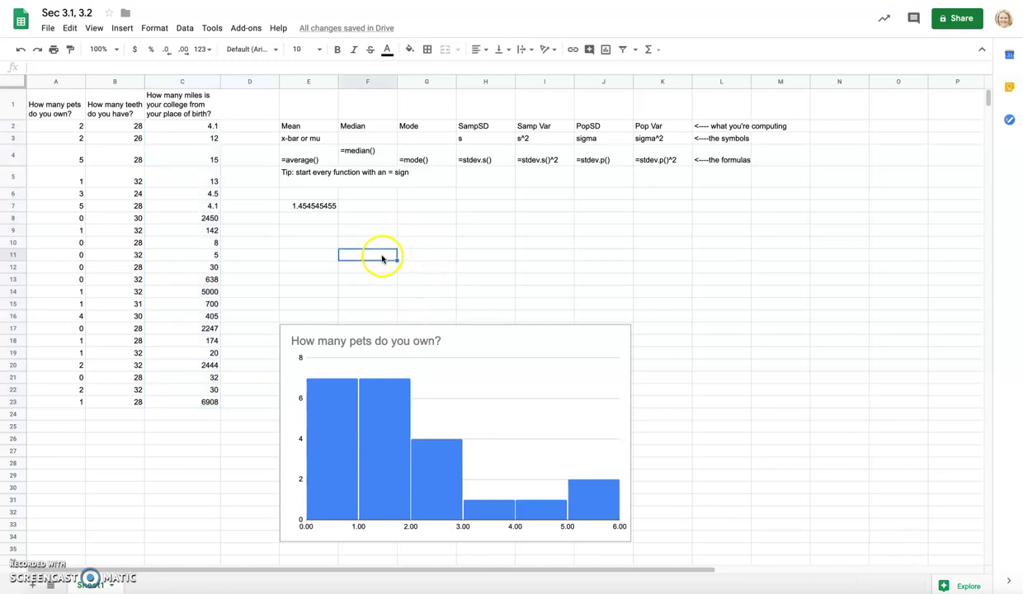
- Calculate the mean number of teeth in cell E8 by averaging B2:B23
left_click(330, 206)
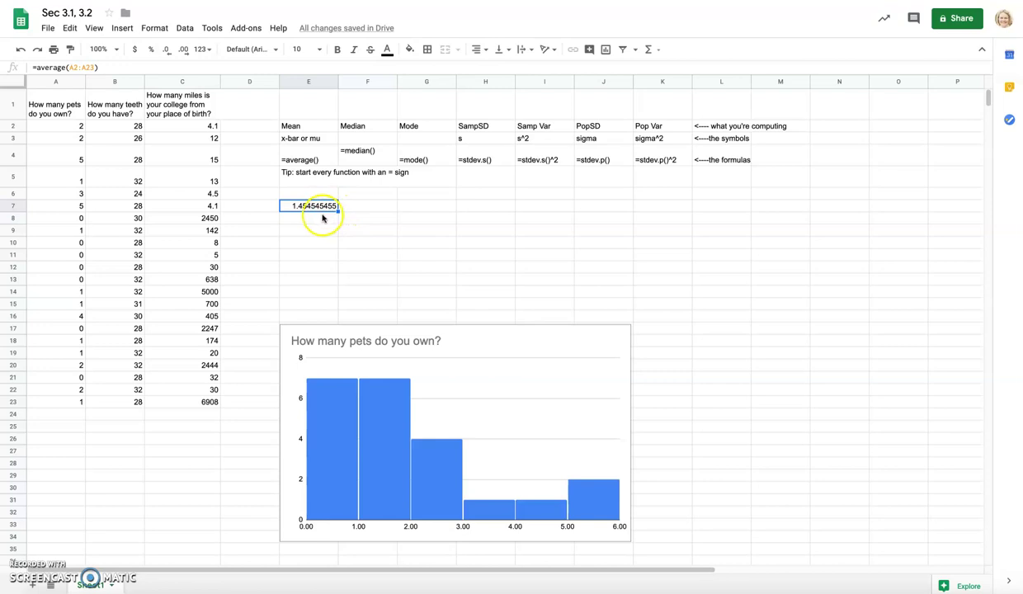
left_click(322, 218)
type("=")
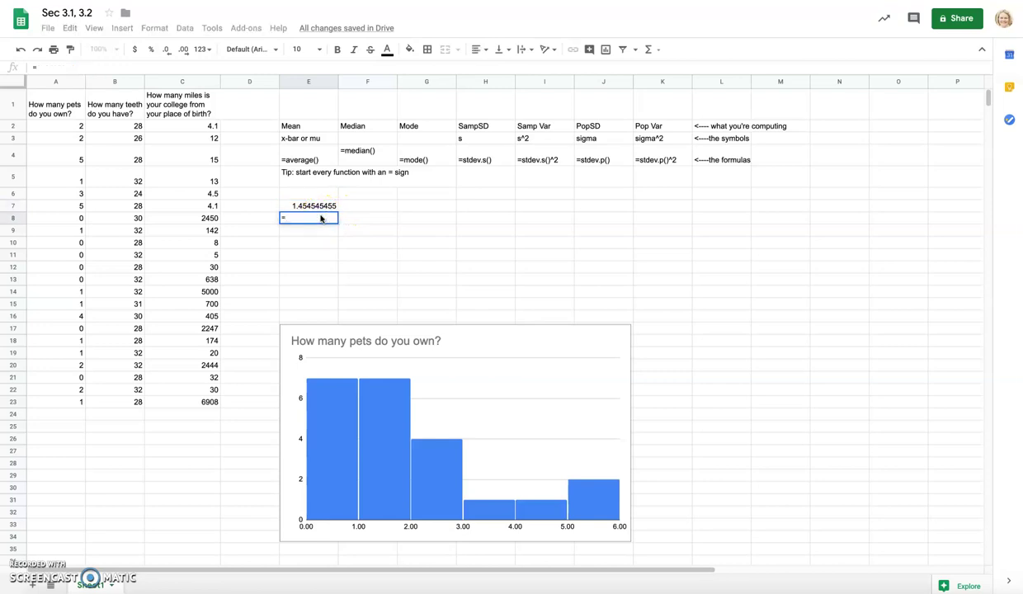
type("average")
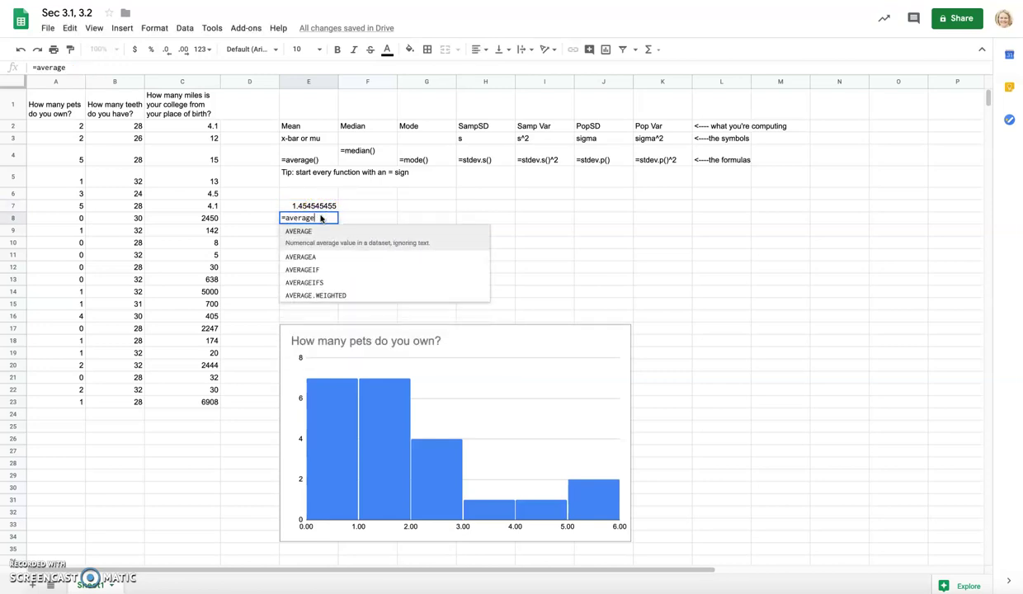
type("(")
left_click_drag(115, 125, 132, 401)
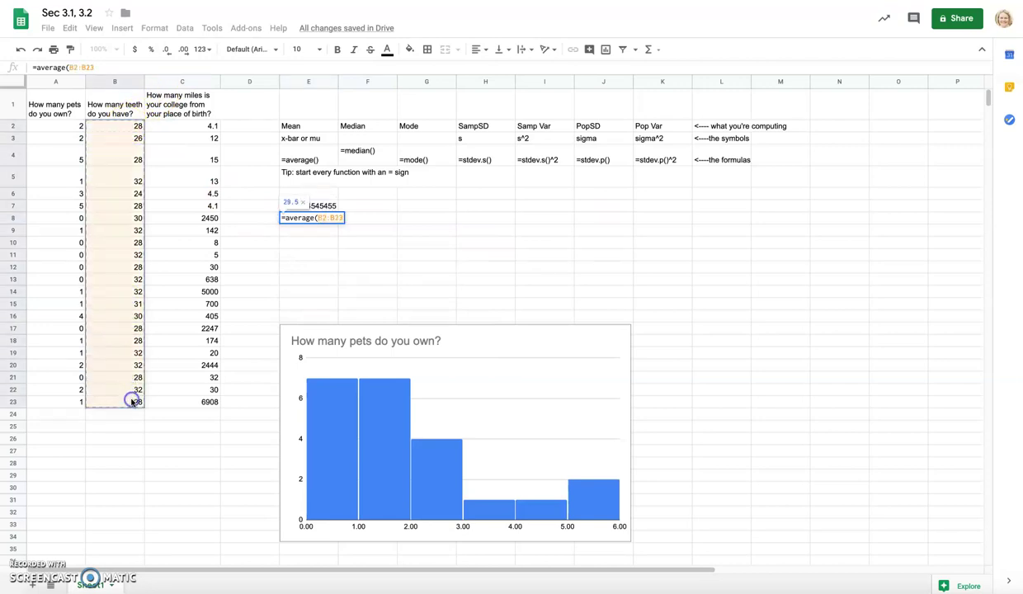
key("Return")
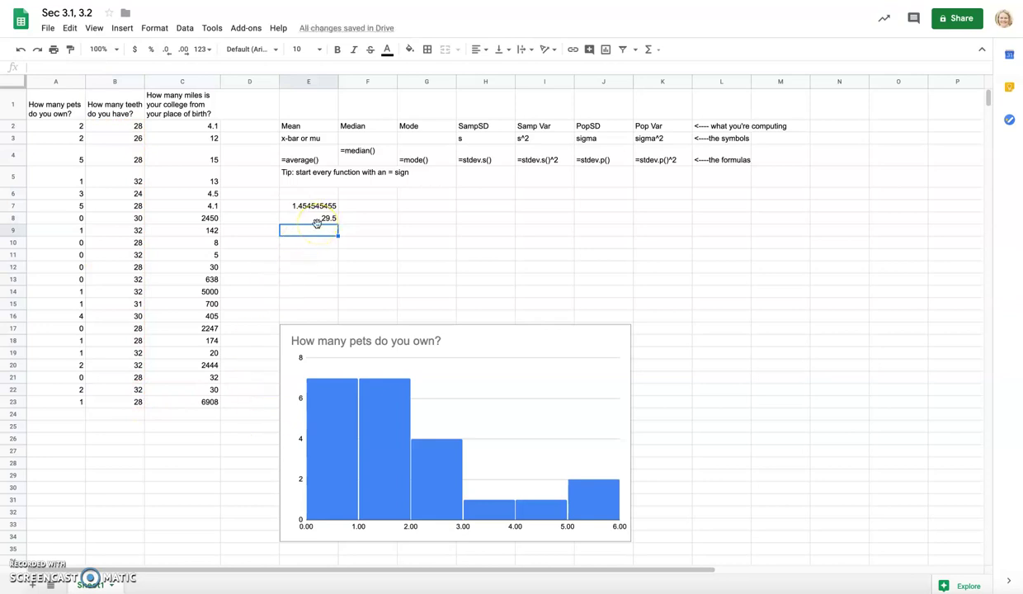
- Calculate the median number of pets in cell F7 with the median function over A2:A23
left_click(364, 208)
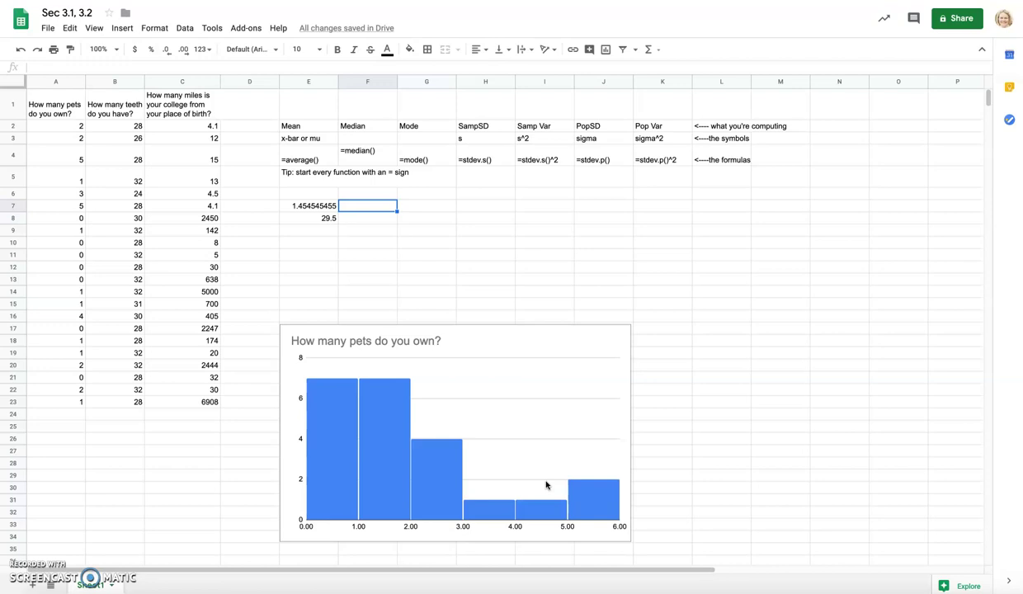
left_click(381, 525)
left_click(392, 421)
type("=median")
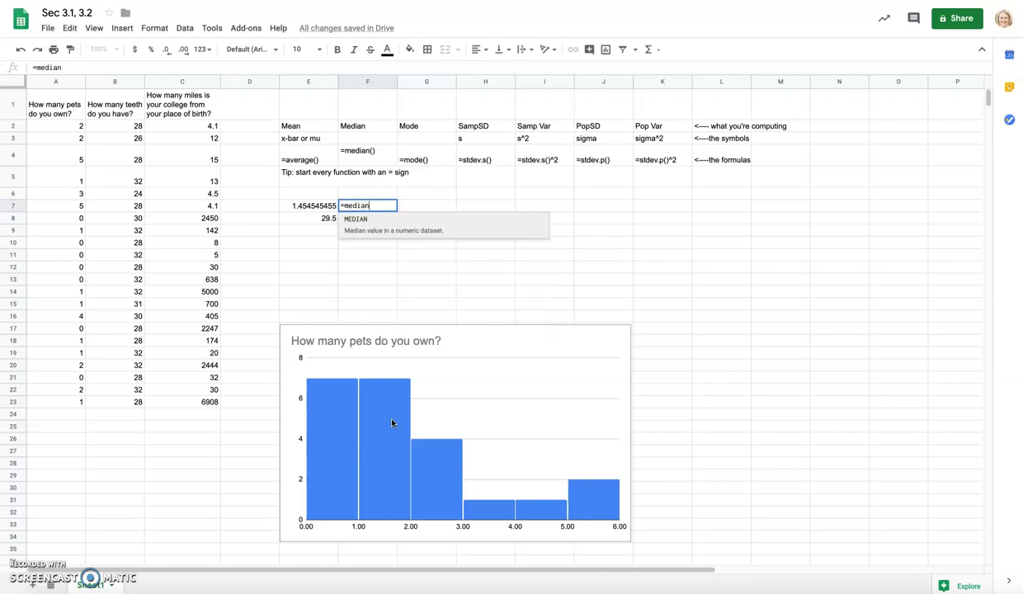
type("(")
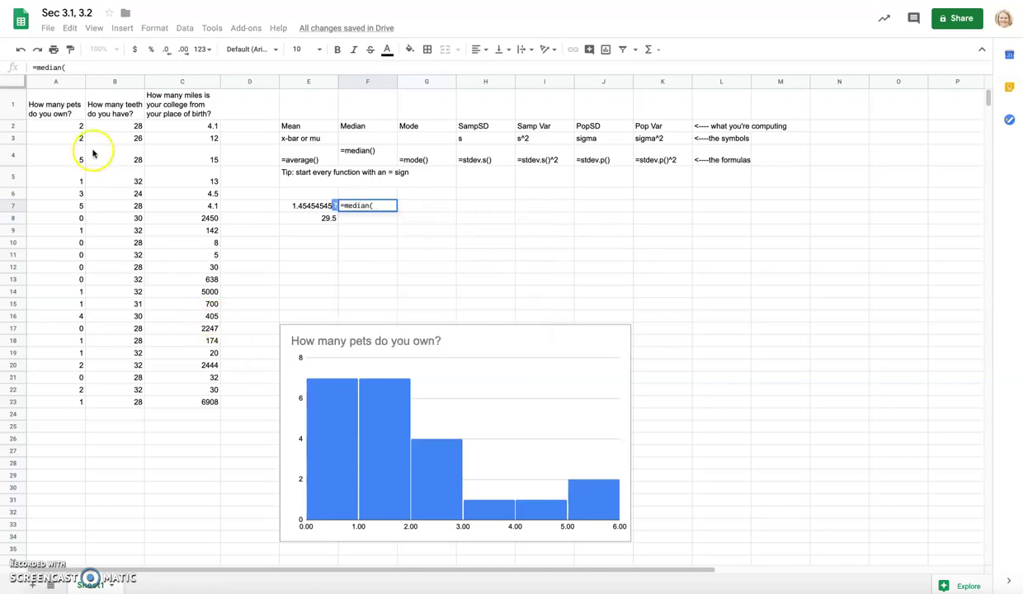
left_click_drag(55, 125, 76, 396)
key("Return")
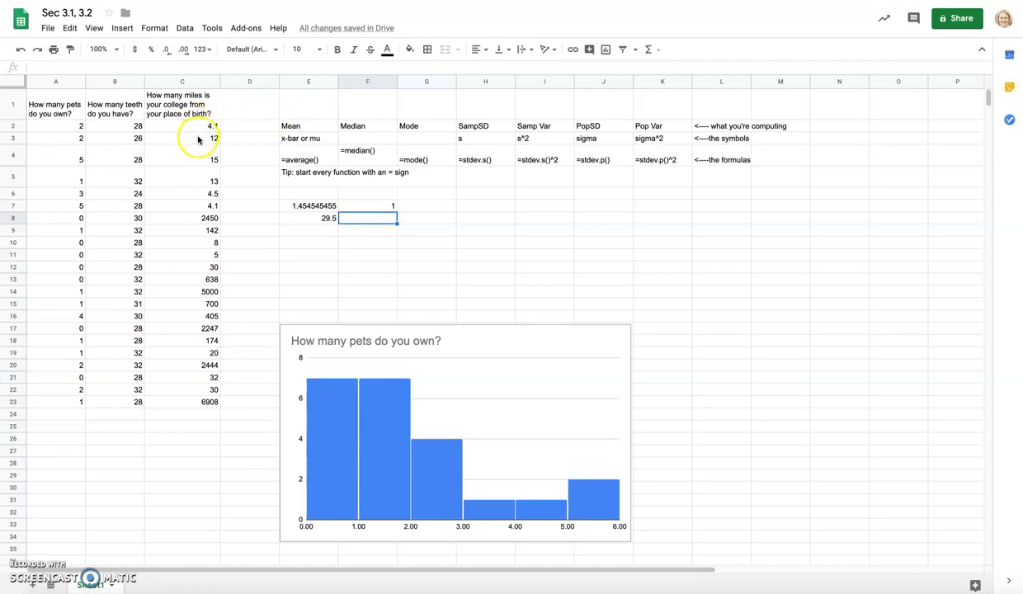
- Calculate the median miles from place of birth in cell F8 with the median function over C2:C23
type("=")
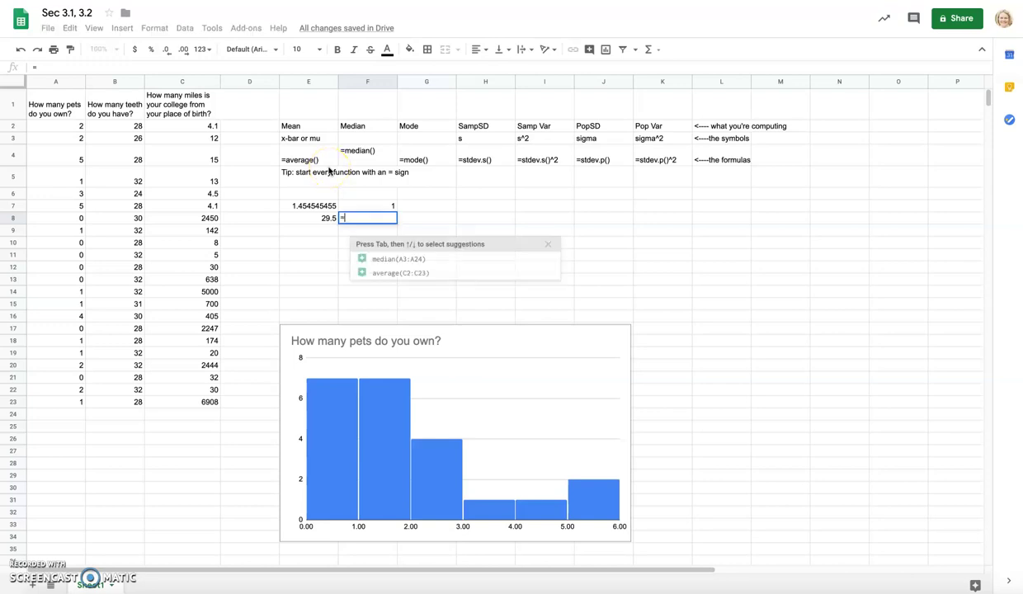
type("median(")
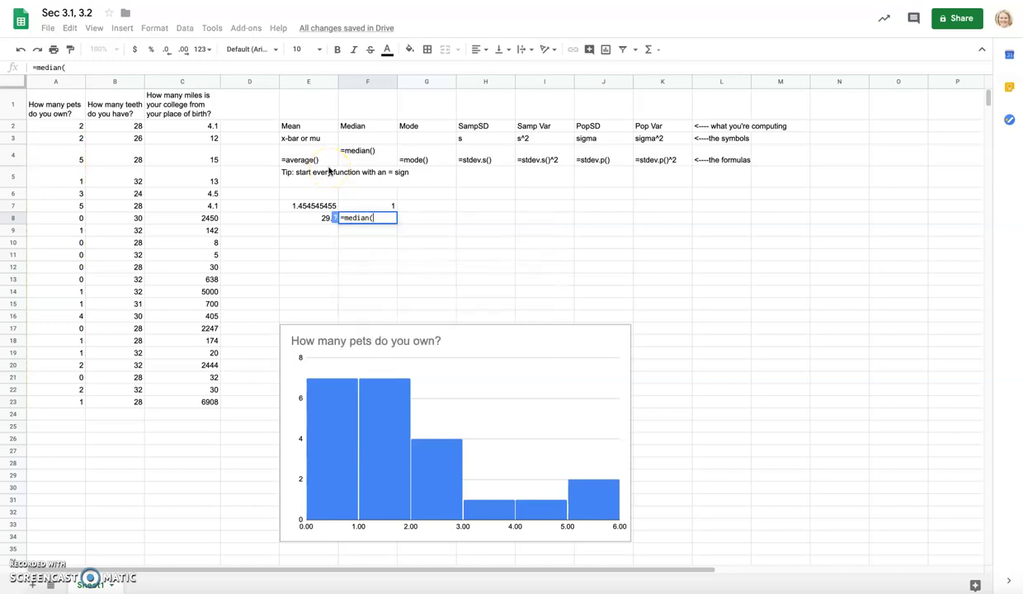
left_click_drag(184, 125, 205, 404)
key("Return")
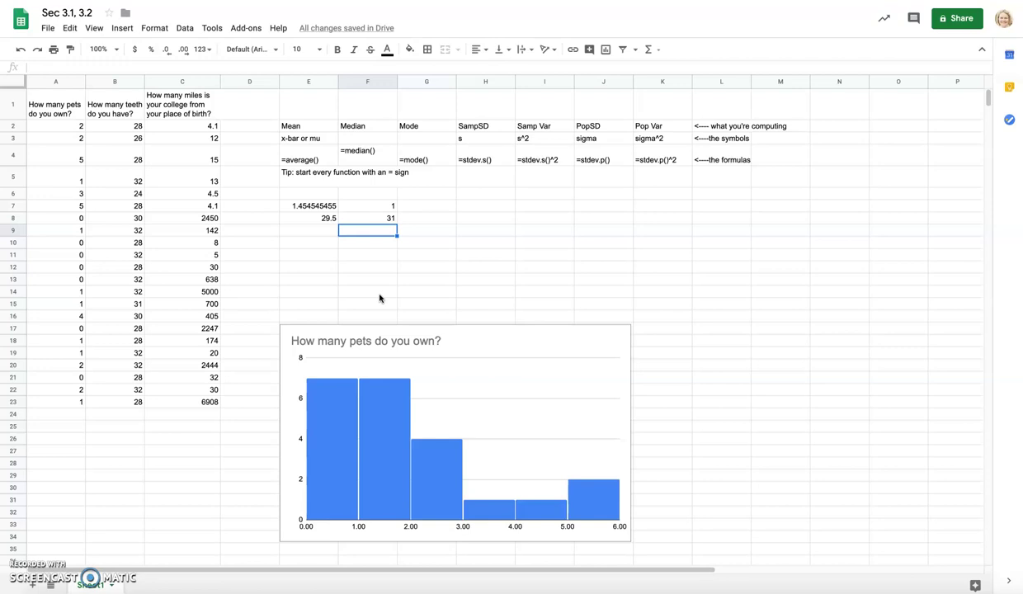
left_click(378, 218)
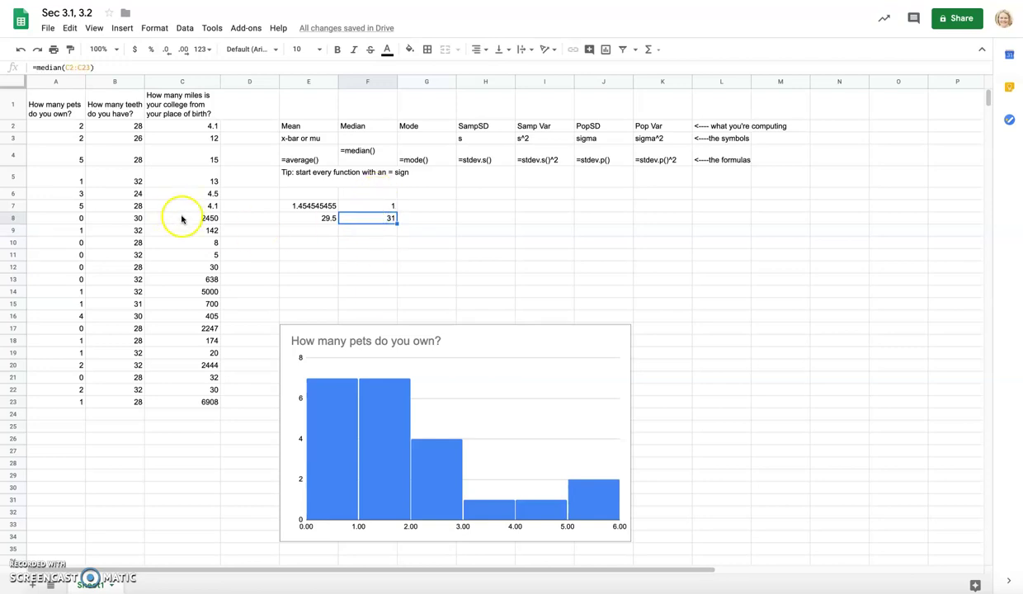
left_click(188, 293)
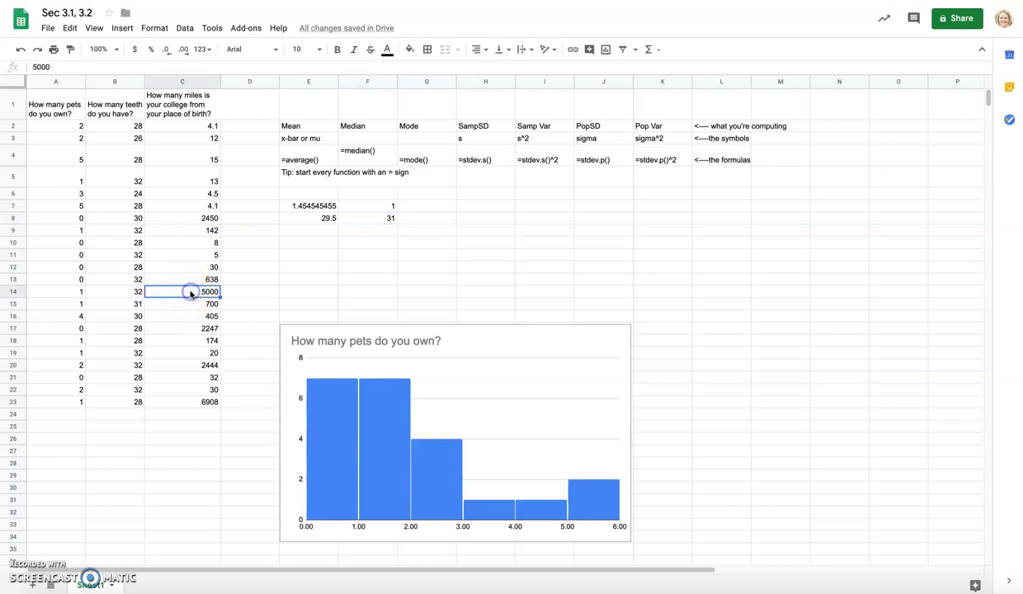
left_click(193, 402)
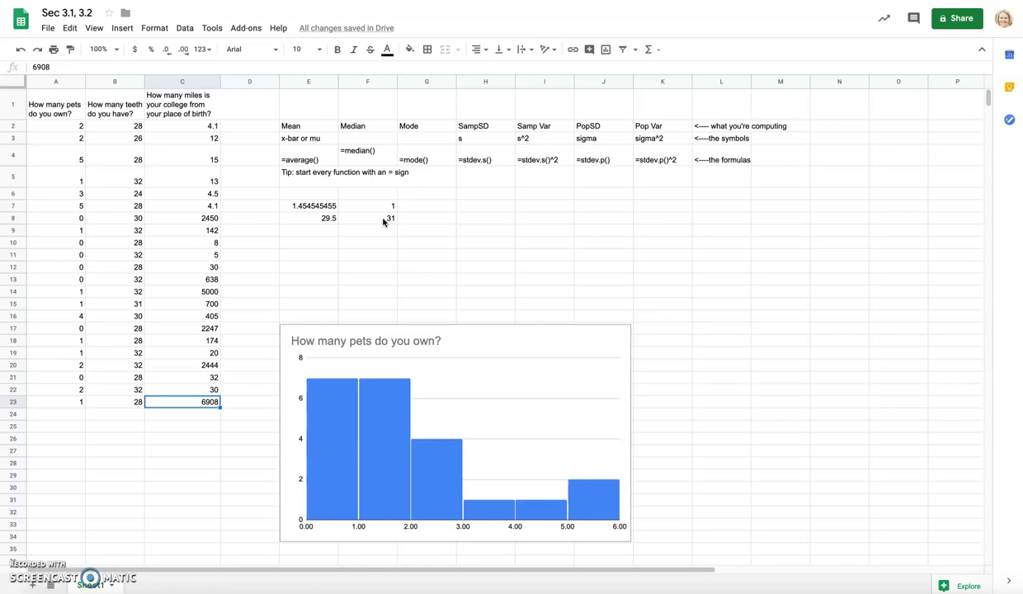
- Calculate the mode of the pet counts in cell G7 with the formula =mode(A2:A23)
left_click(435, 219)
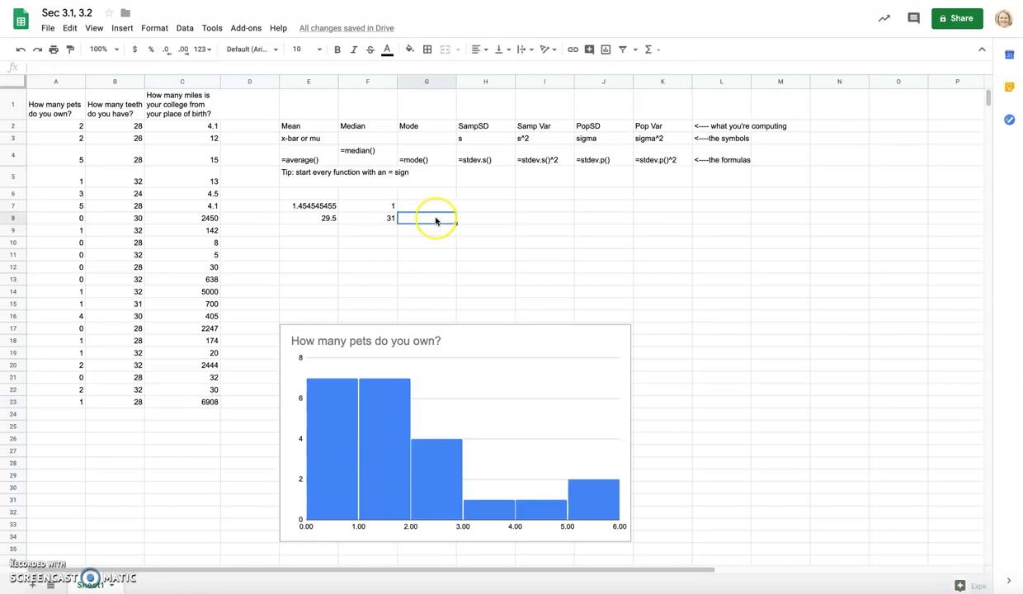
left_click(440, 206)
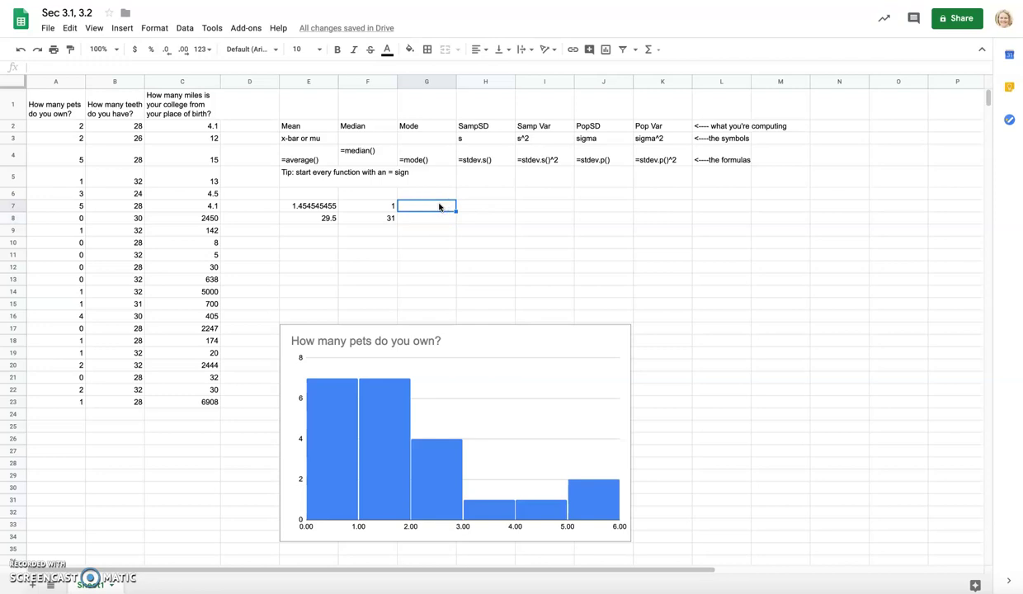
type("=m")
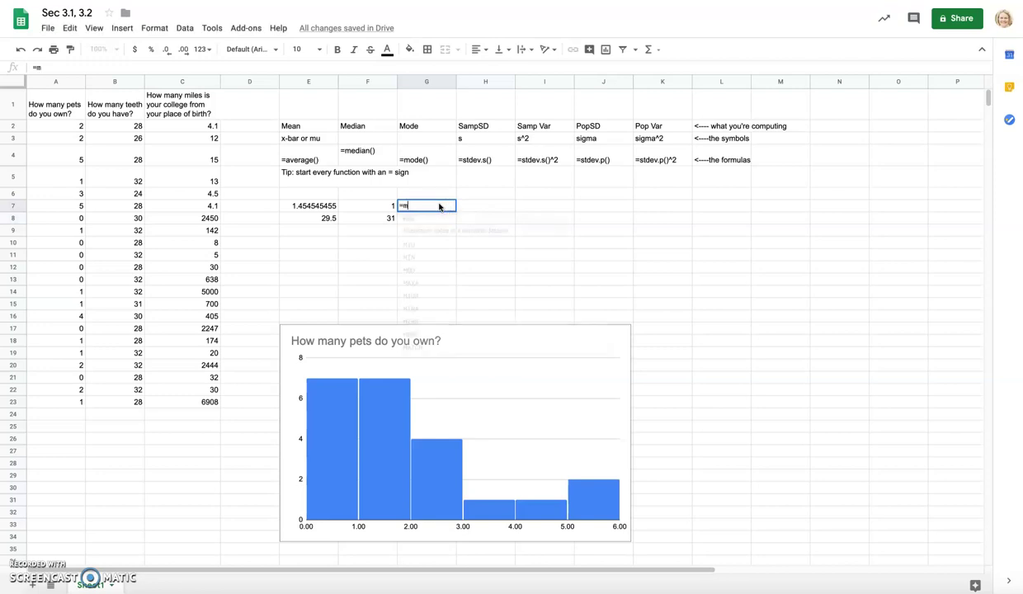
type("ode(")
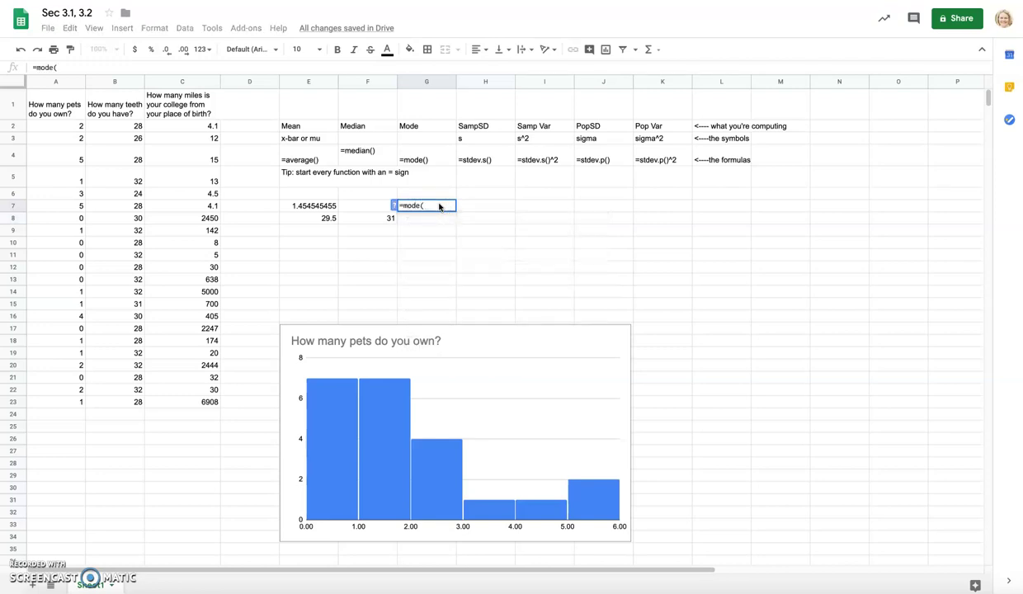
left_click_drag(71, 128, 74, 402)
type(")")
key("Return")
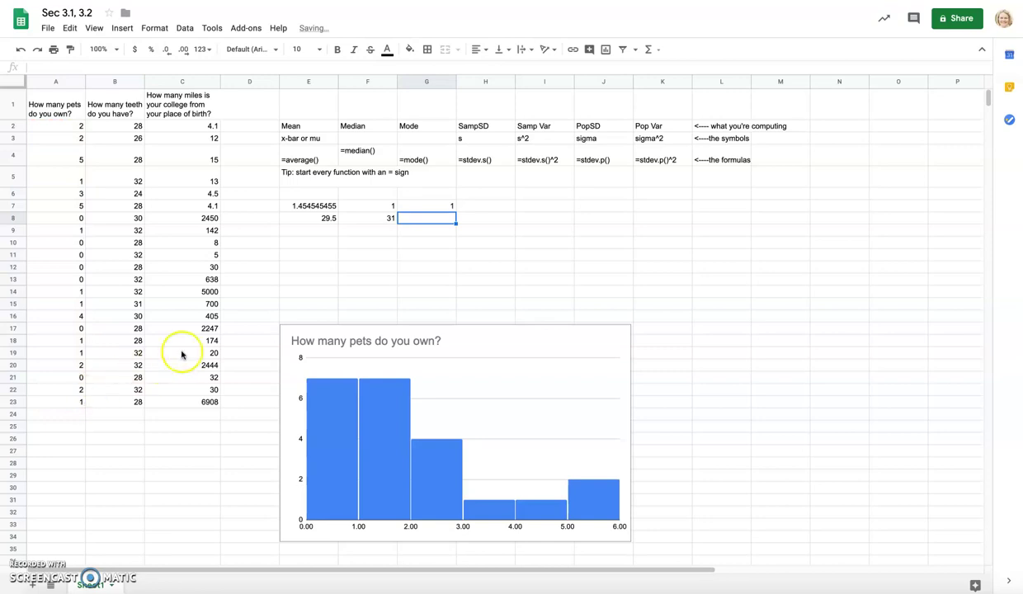
left_click(435, 205)
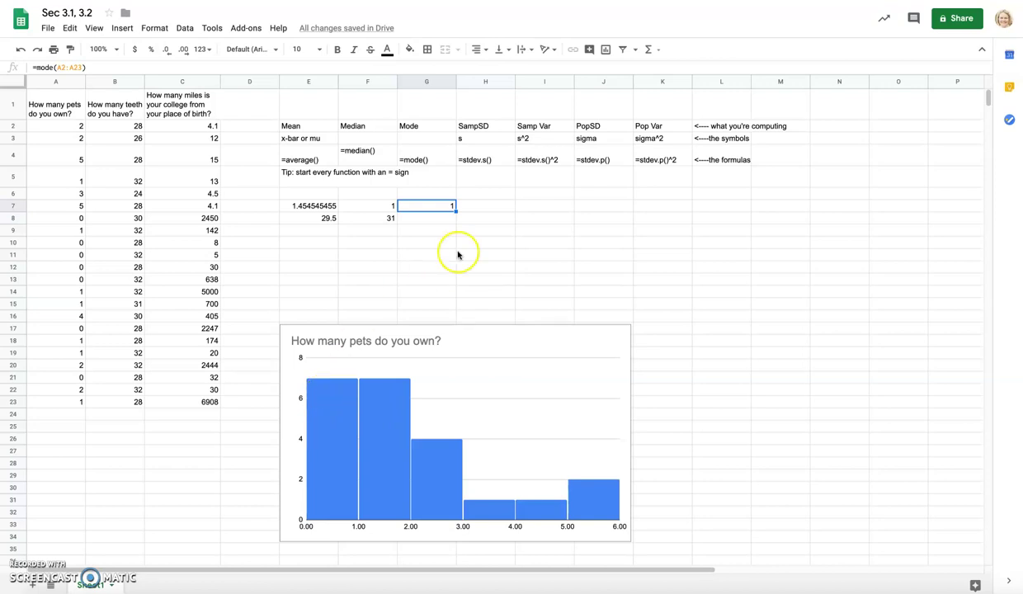
- Find all modes of the pet counts from cell G8 using MODE.MULT over A2:A23
left_click(441, 219)
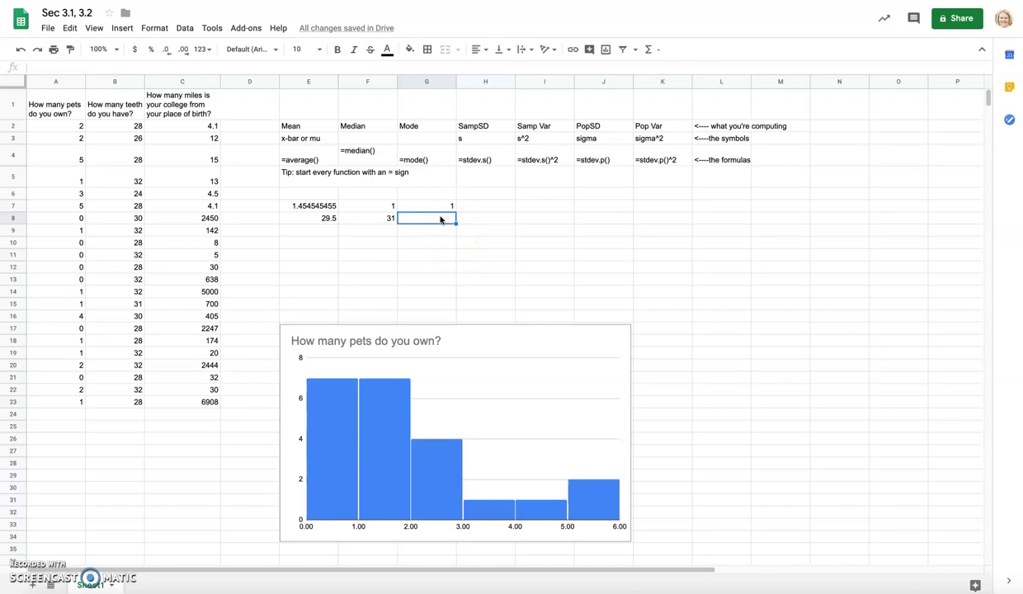
type("=mode")
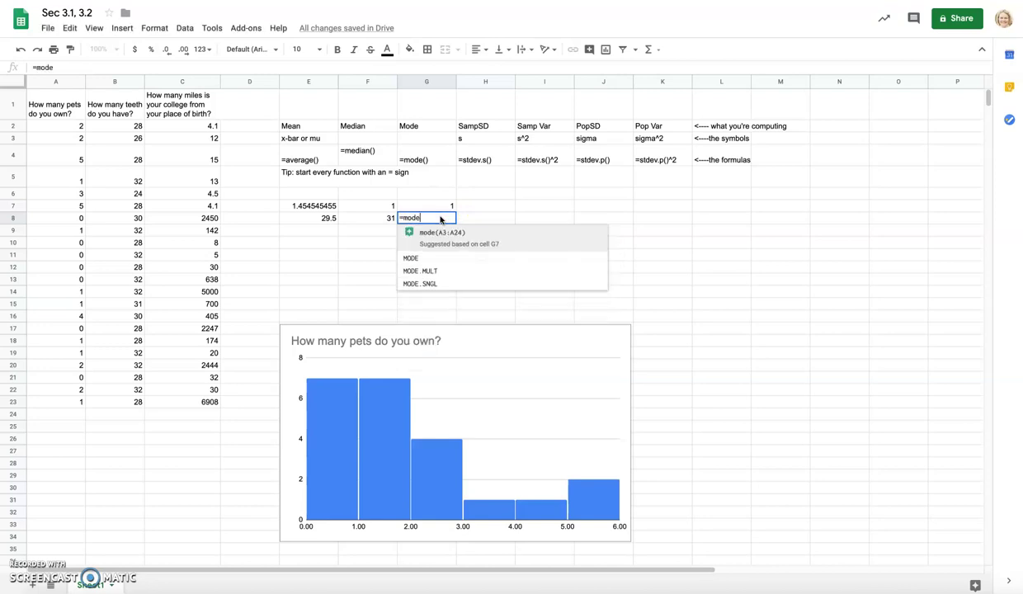
left_click(430, 267)
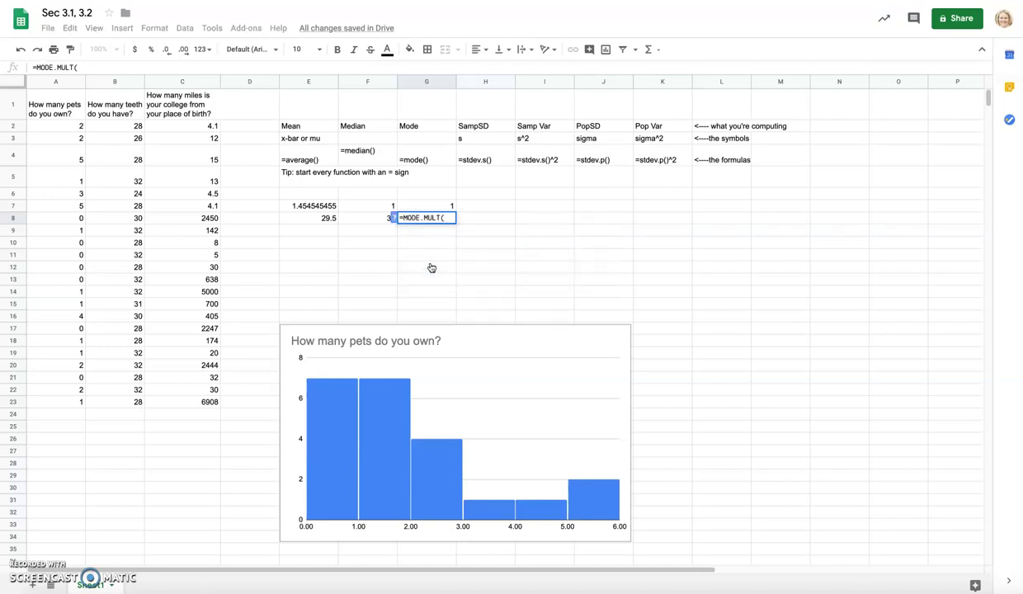
left_click_drag(68, 125, 72, 401)
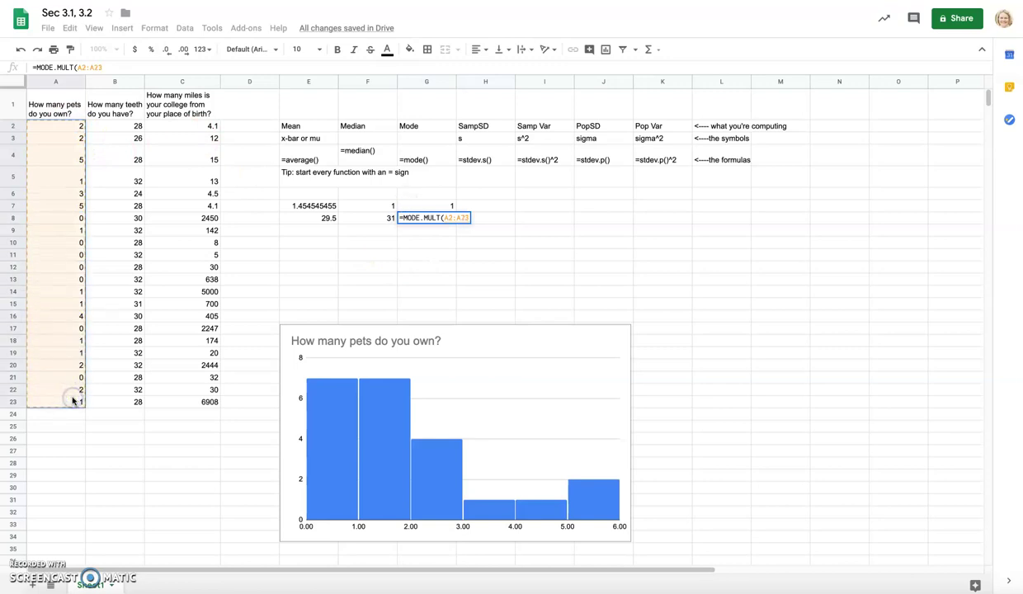
type(")")
key("Return")
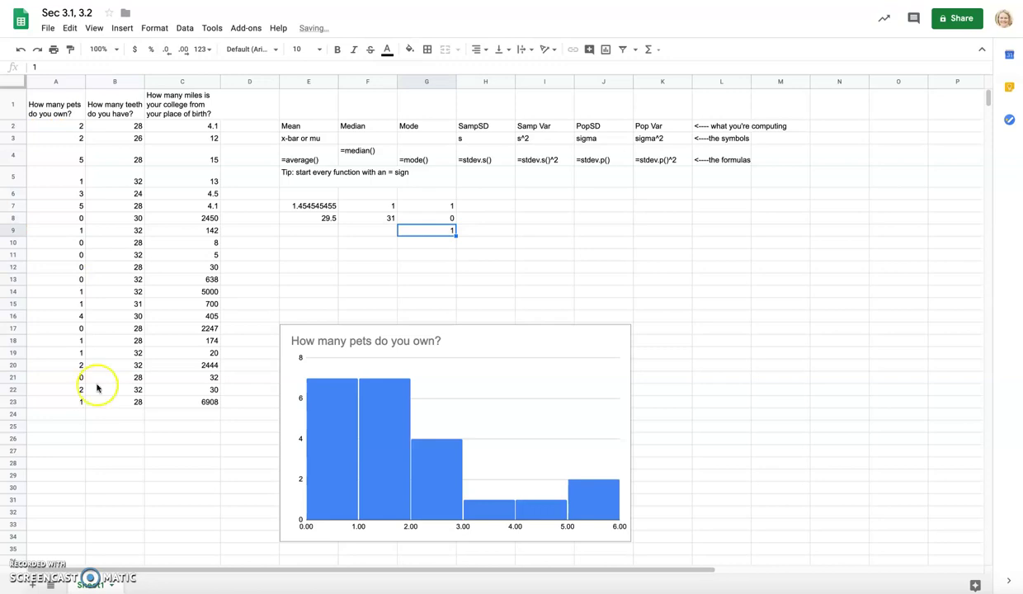
left_click(430, 217)
left_click_drag(430, 217, 429, 229)
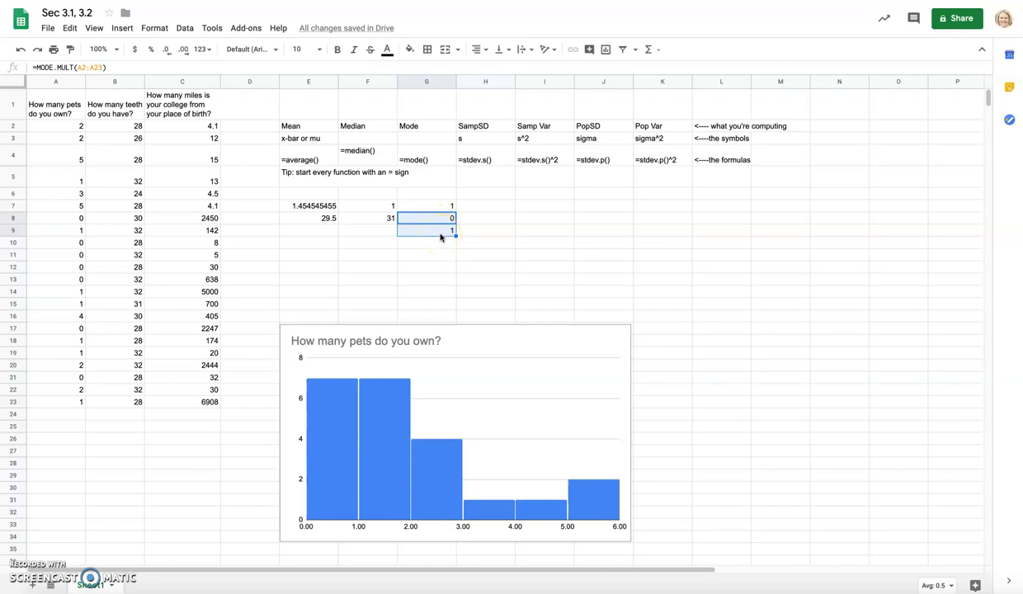
- Find all modes of the teeth counts from cell G11 with the formula =mode.mult(B2:B23)
left_click(439, 254)
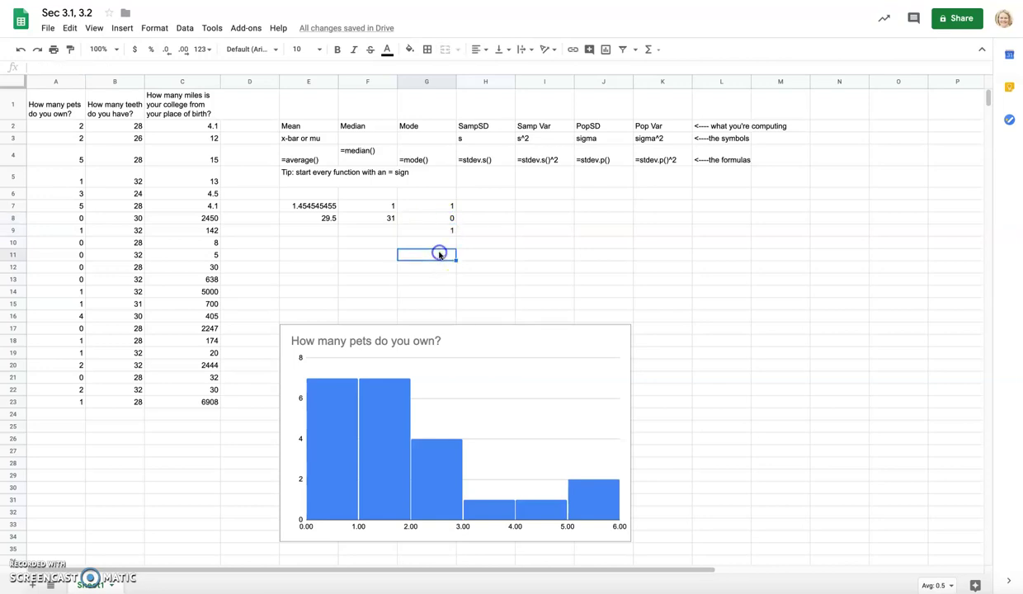
type("=")
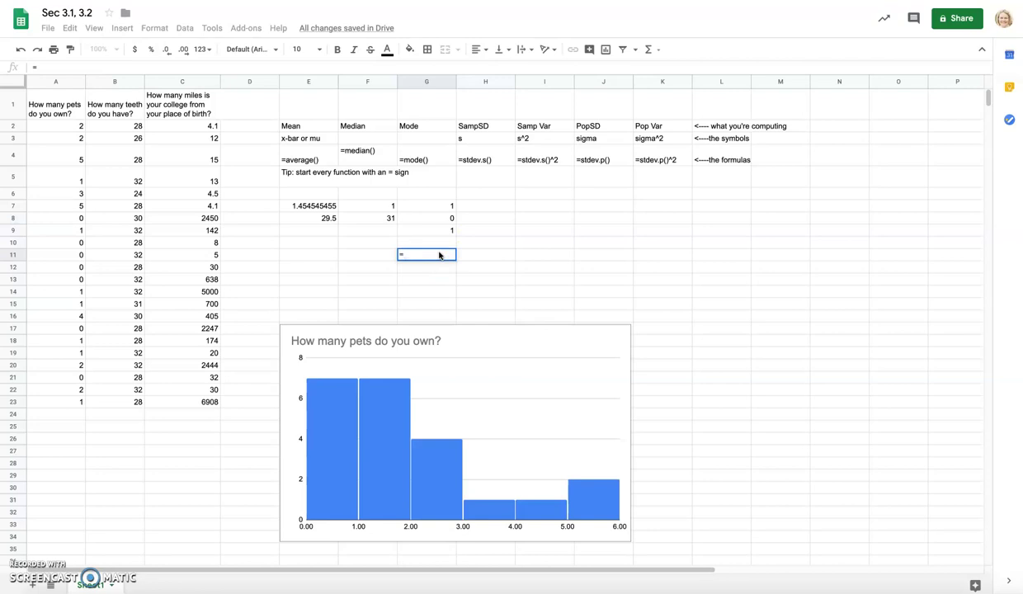
type("muo")
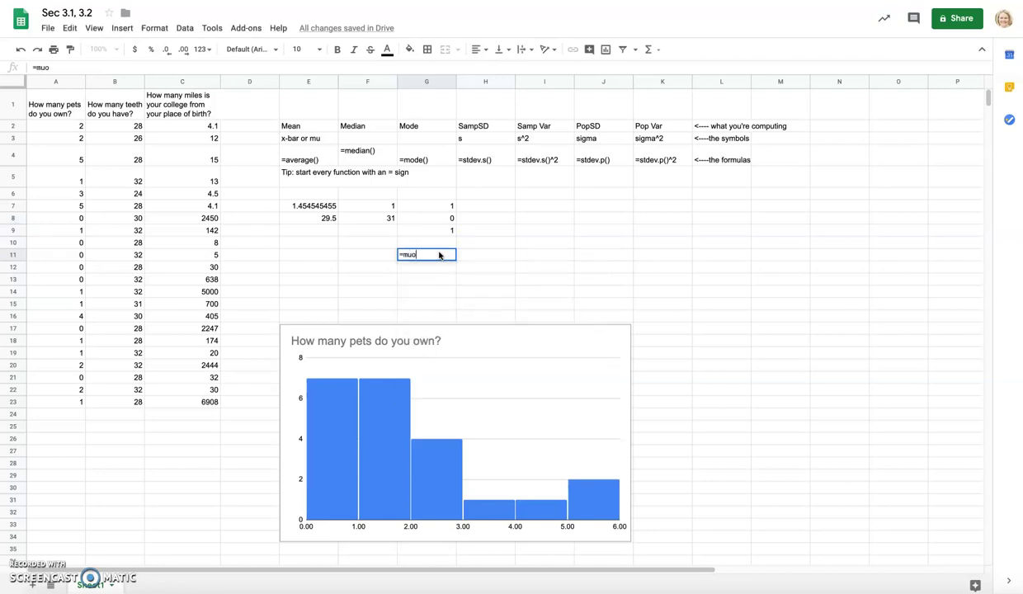
type("de")
key("BackSpace")
key("BackSpace")
key("BackSpace")
key("BackSpace")
type("ode.mul")
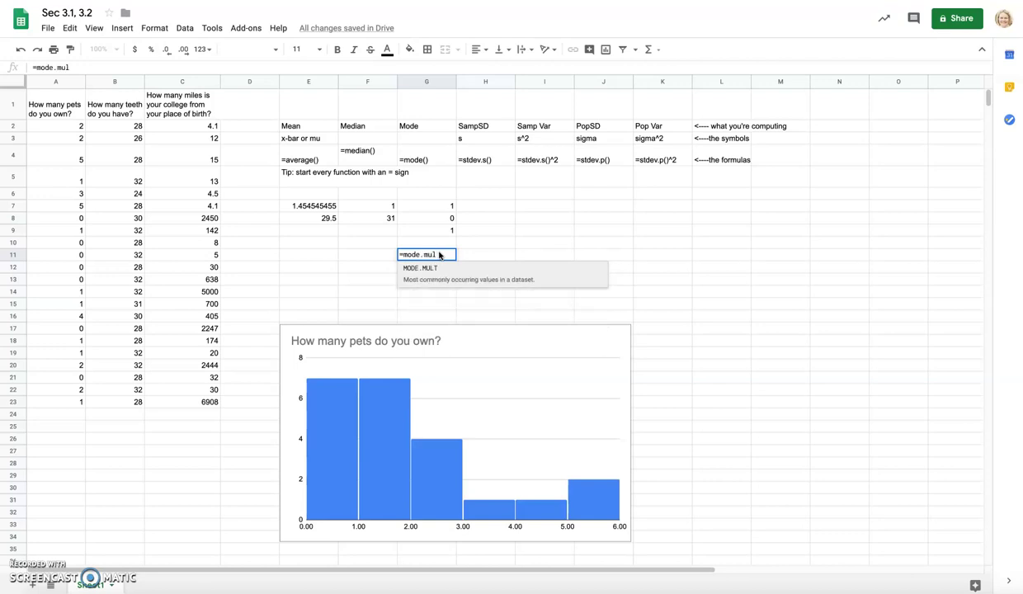
type("t(")
left_click_drag(126, 128, 139, 401)
type(")")
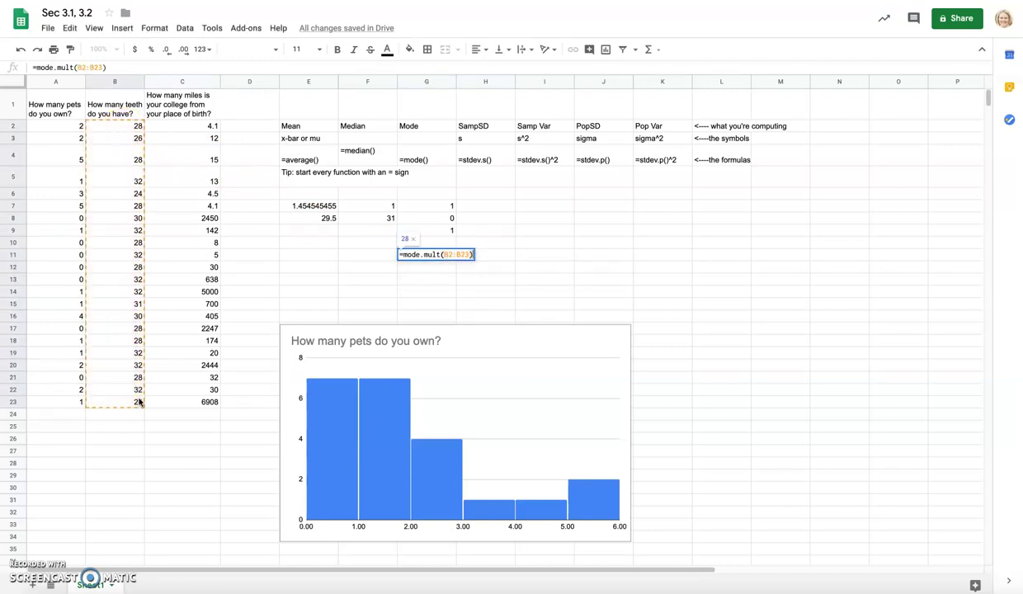
key("Return")
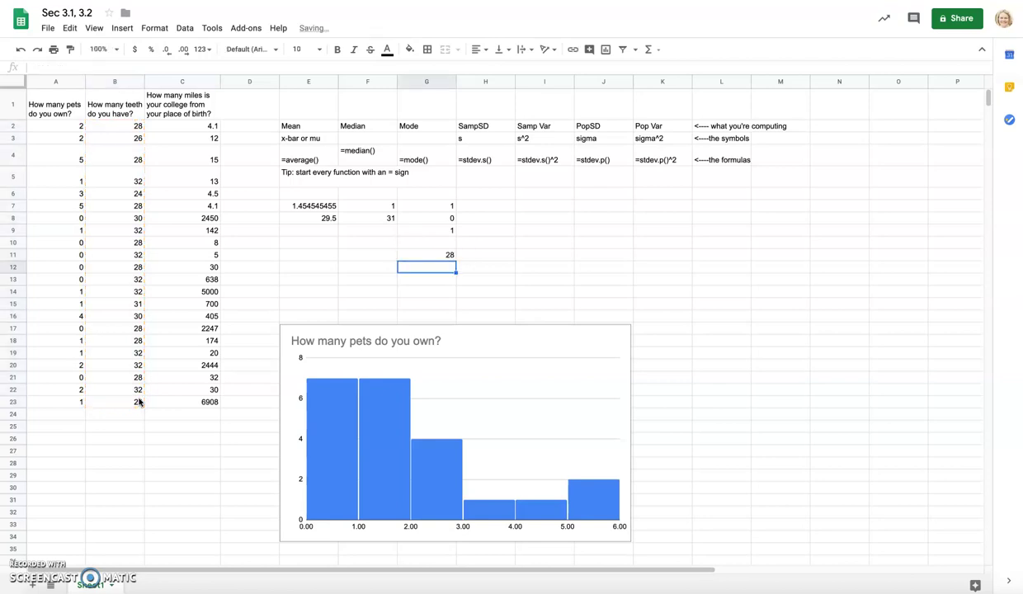
left_click(438, 256)
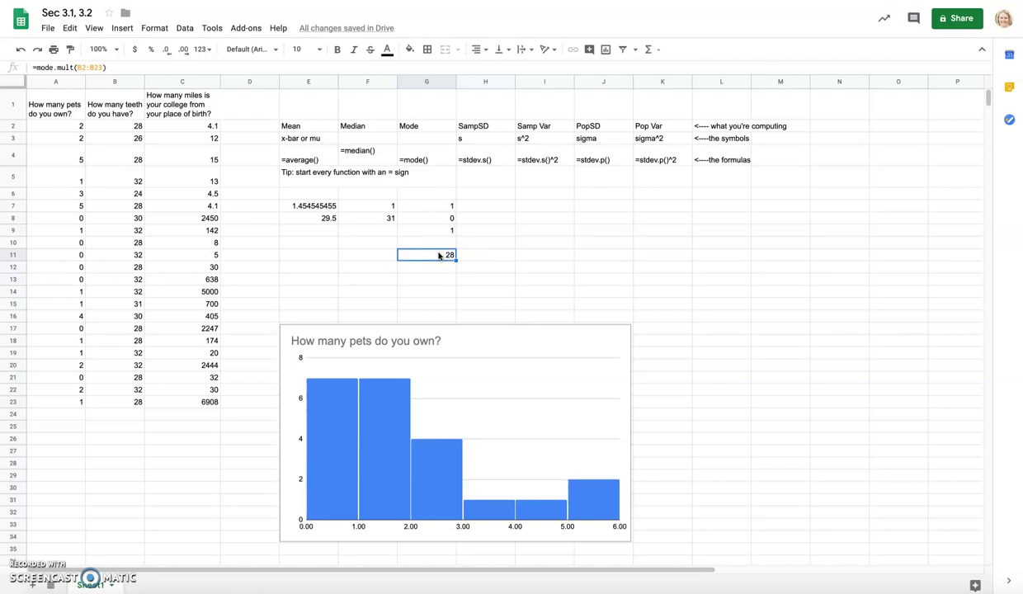
- Calculate the sample standard deviation of the pet counts in cell H7 with the formula =stdev.s(A2:A23)
left_click(501, 206)
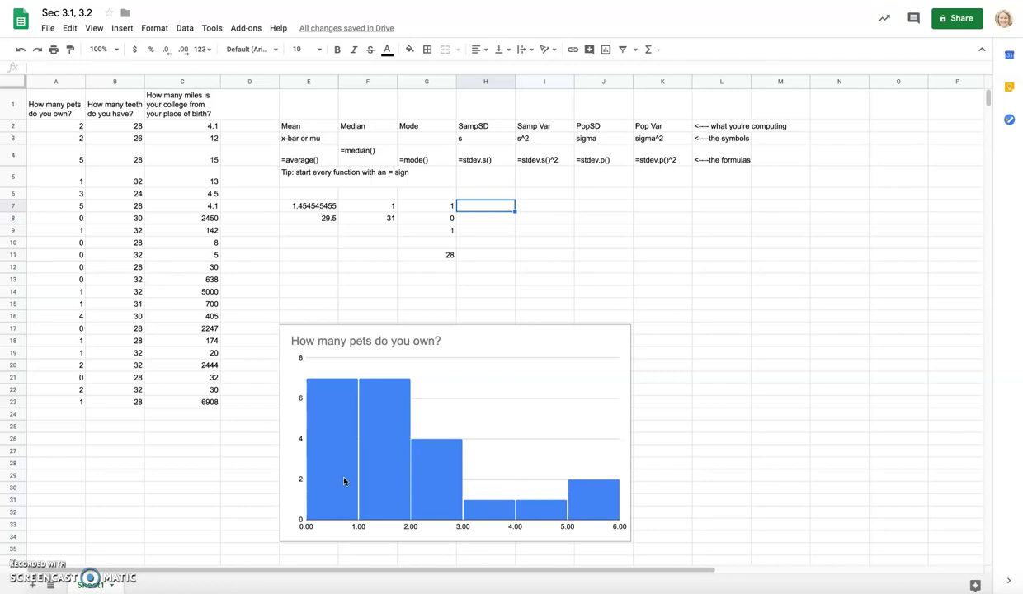
type("=")
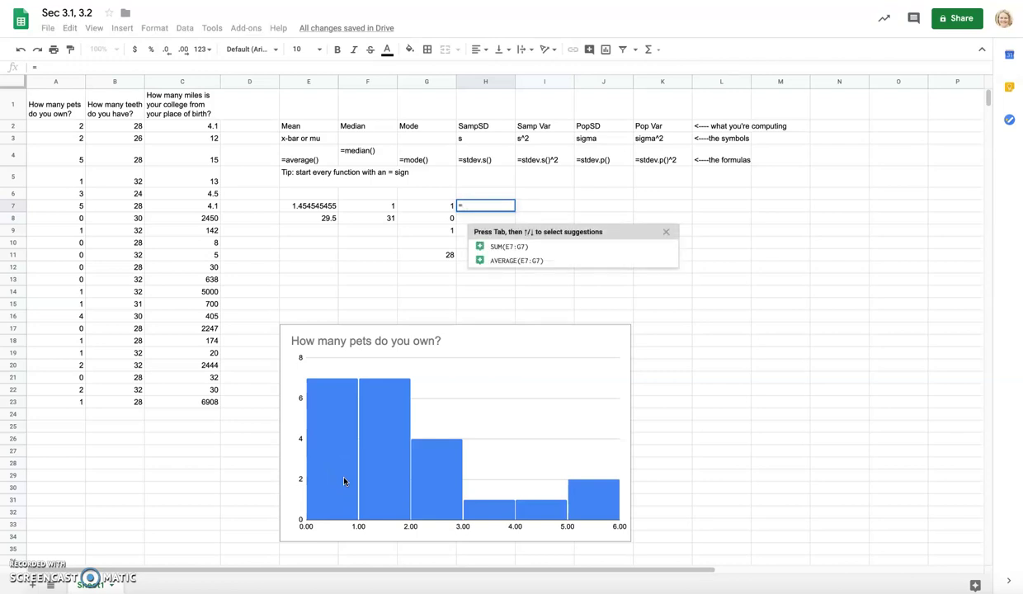
type("st")
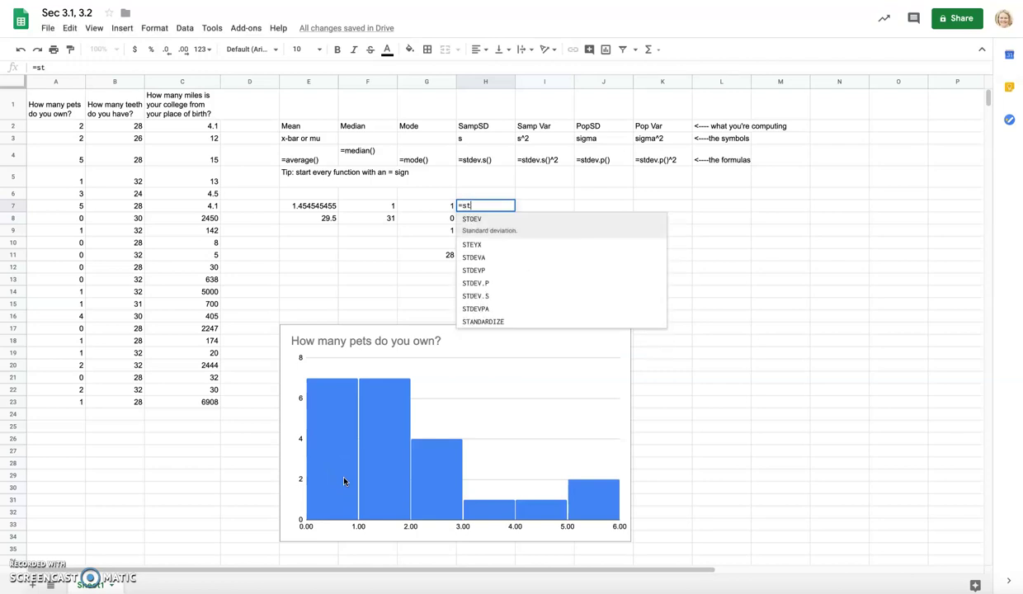
type("dev.")
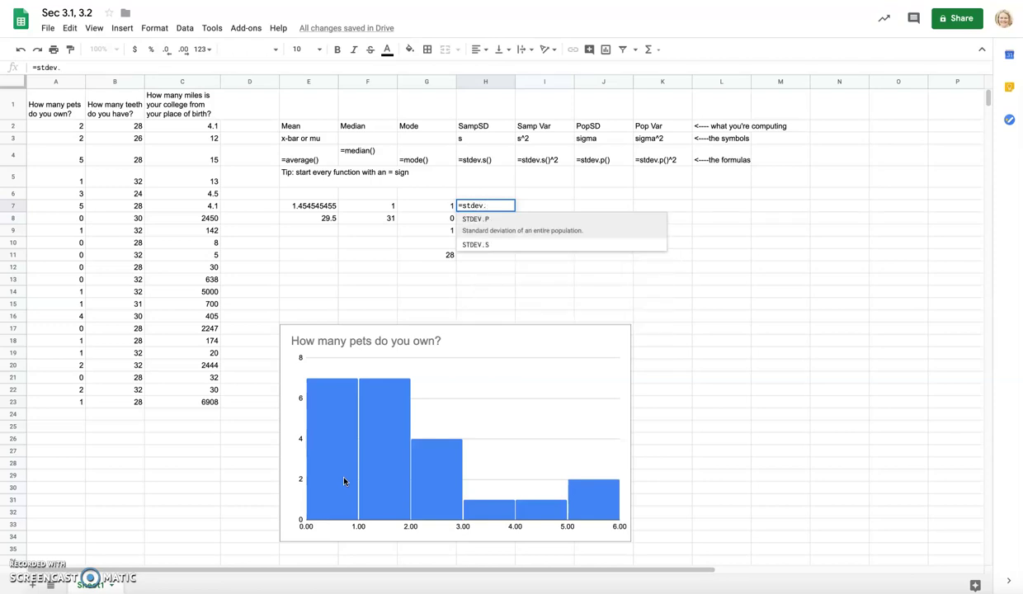
type("s(")
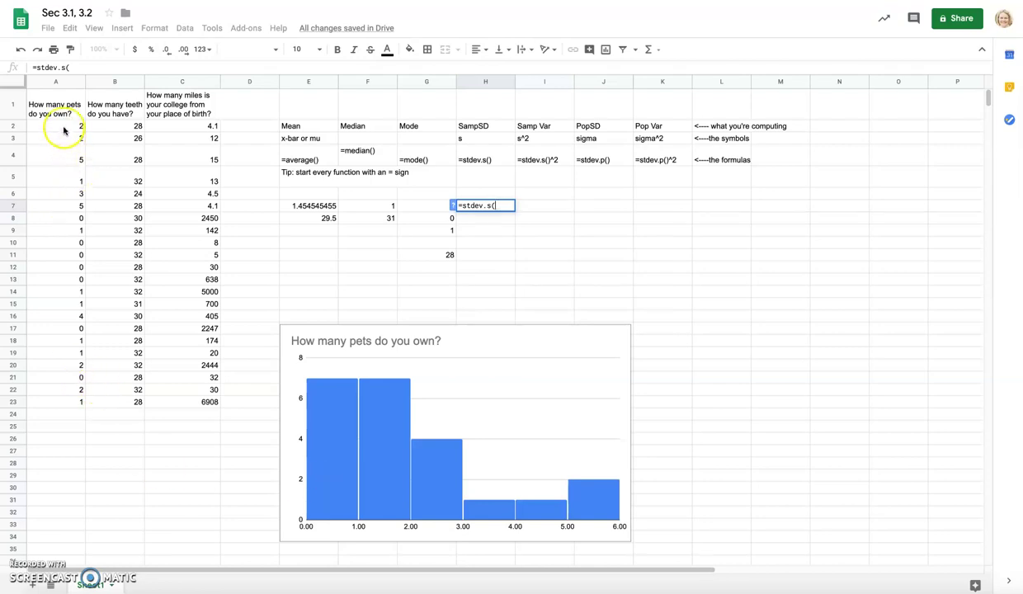
left_click_drag(75, 125, 79, 404)
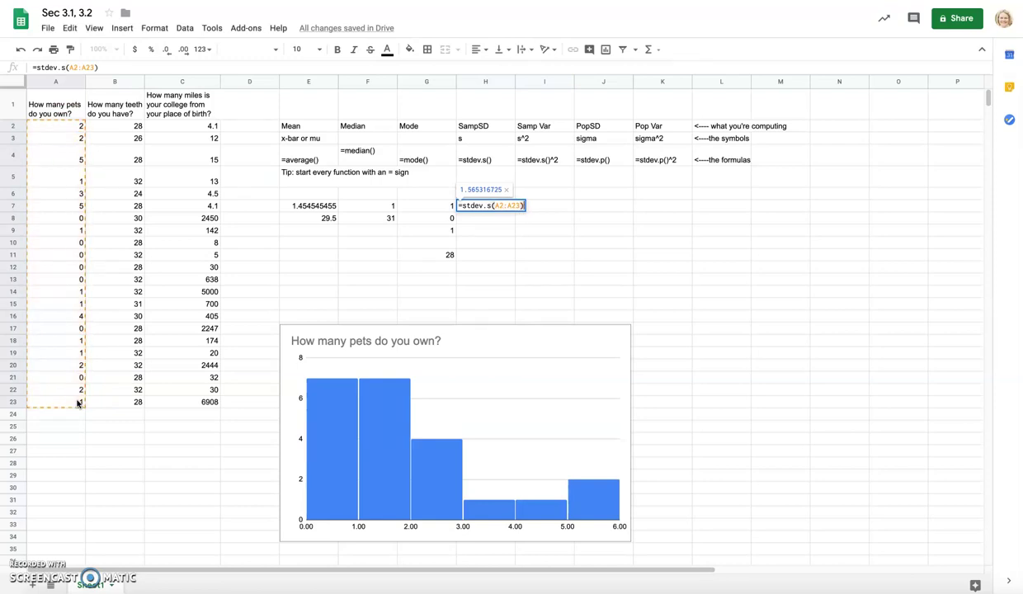
key("Return")
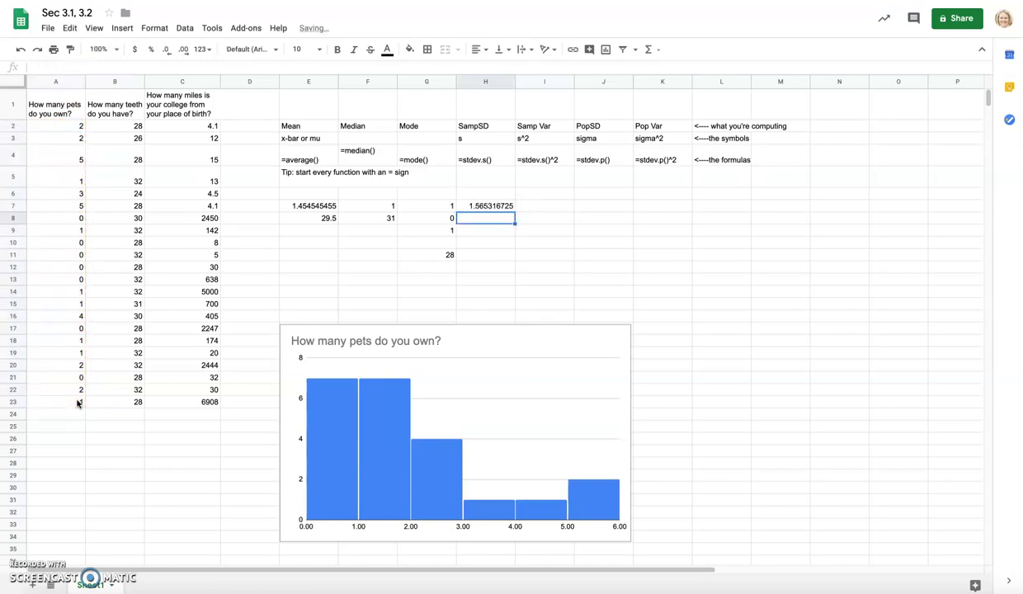
left_click(489, 208)
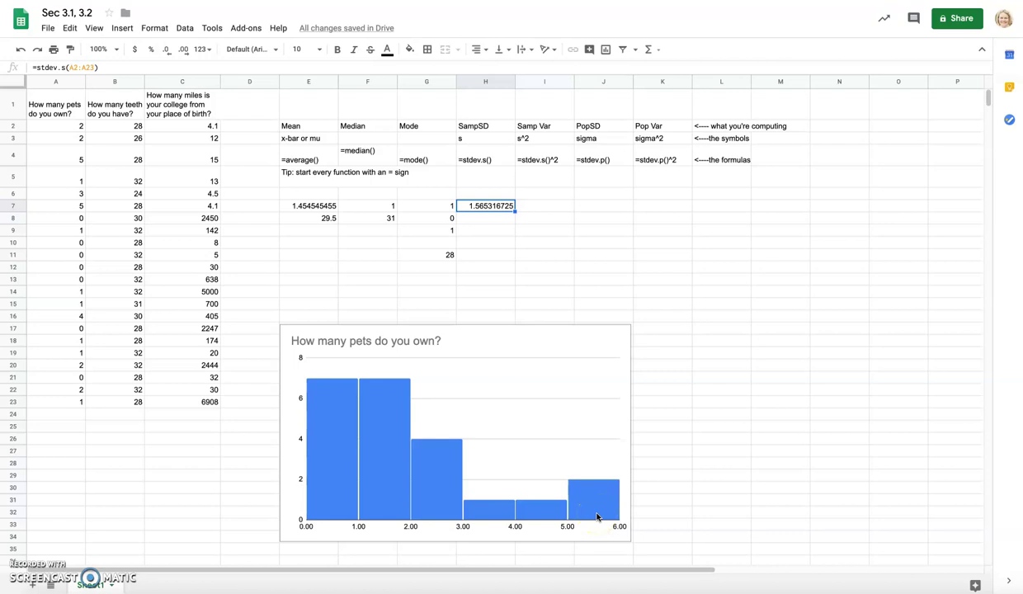
- Calculate the sample variance of the pet counts in cell I7 by squaring the sample standard deviation with =H7^2
left_click(557, 207)
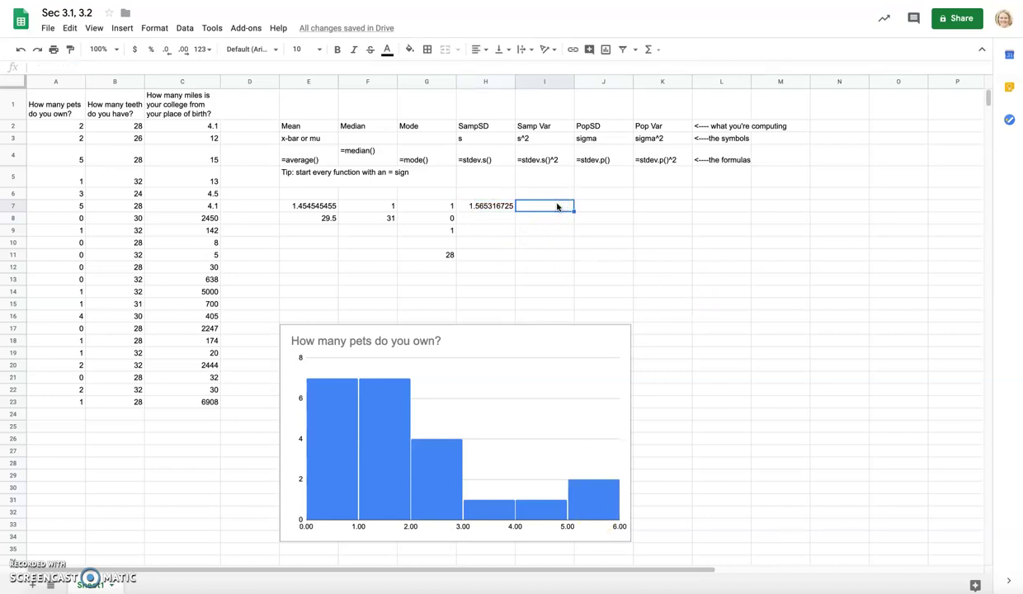
type("=")
left_click(496, 208)
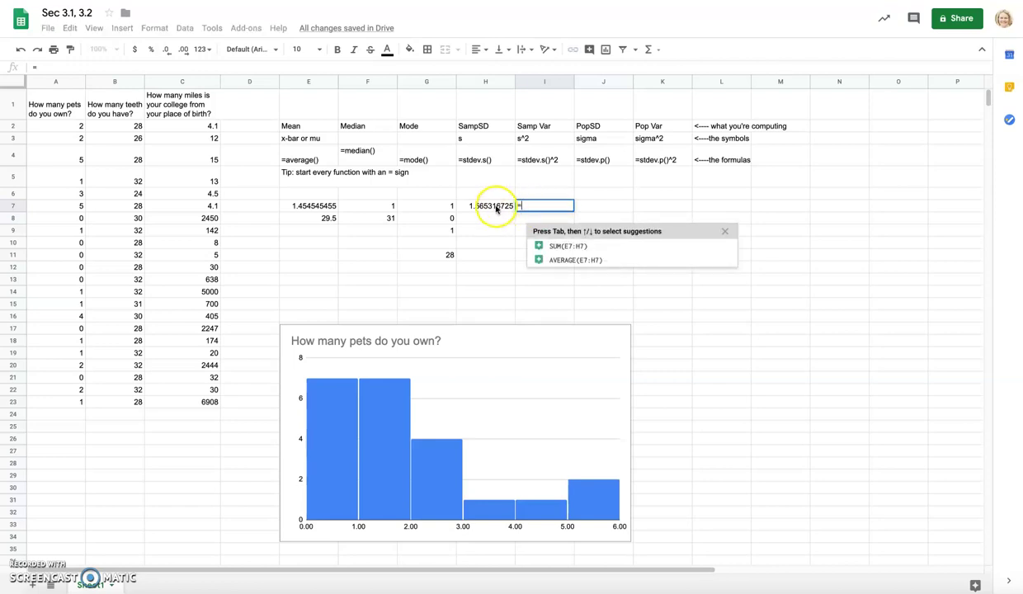
type("^")
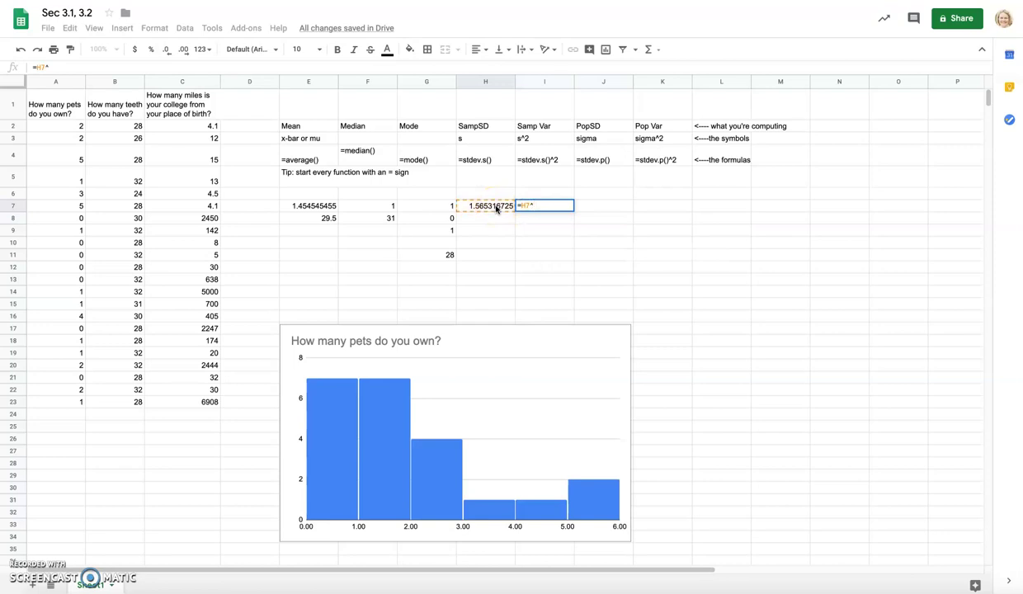
type("2")
key("Return")
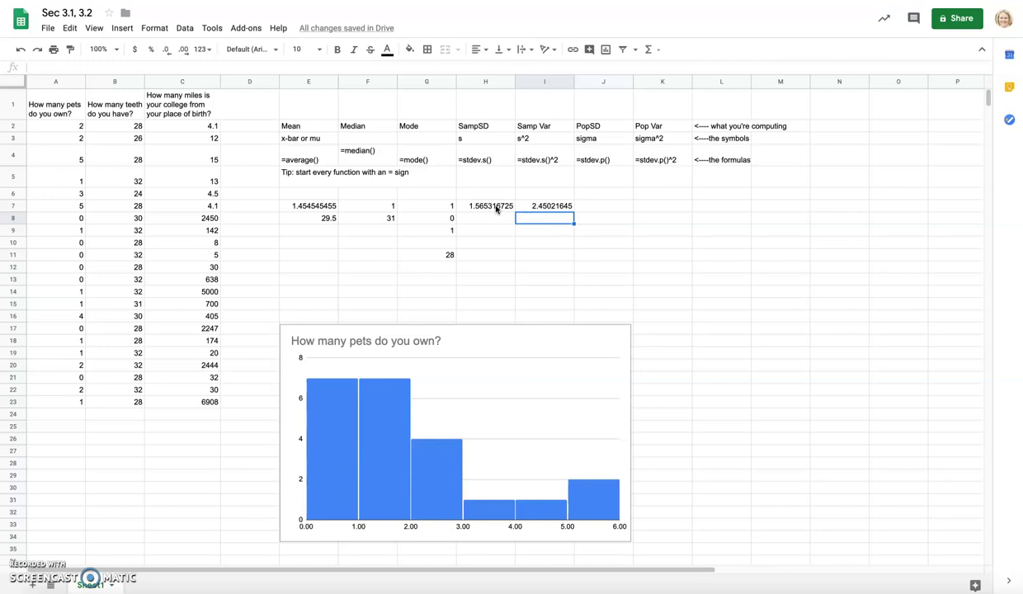
left_click(605, 205)
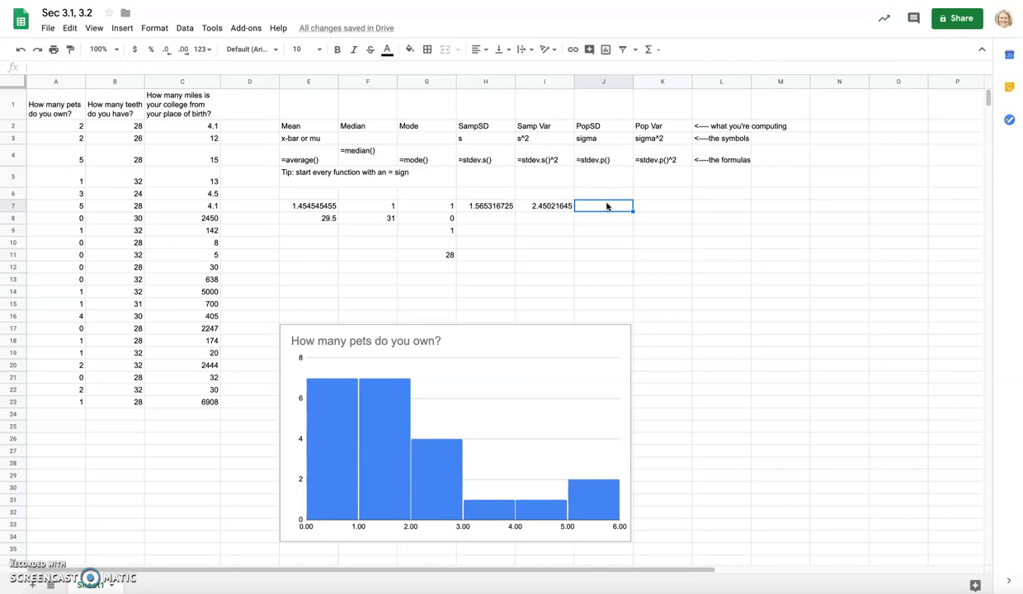
left_click(542, 206)
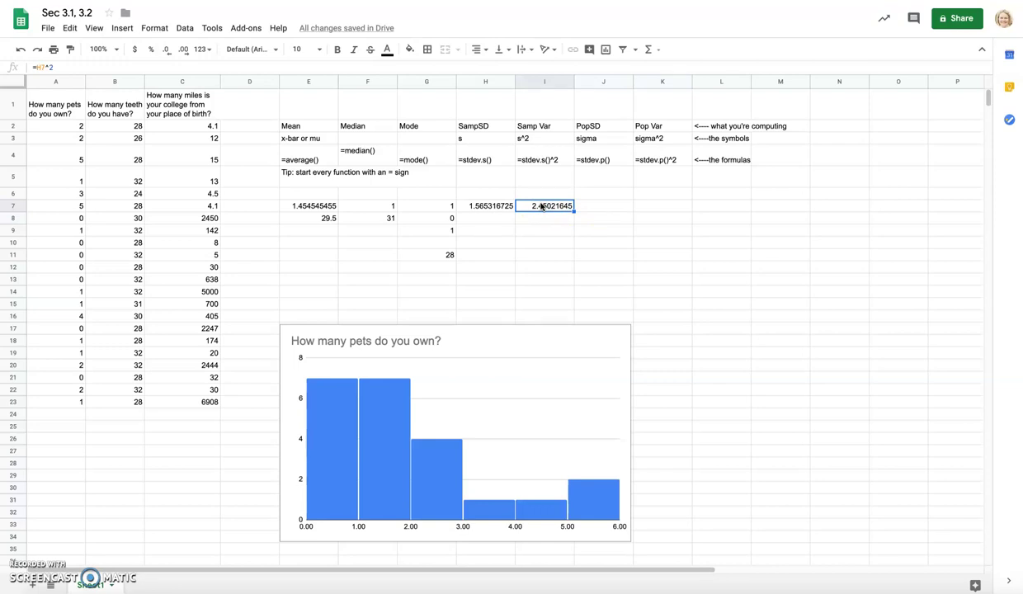
- Calculate the population standard deviation of the pet counts in cell J7 with stdev.p over A2:A23 and compare it with the sample one
left_click(614, 204)
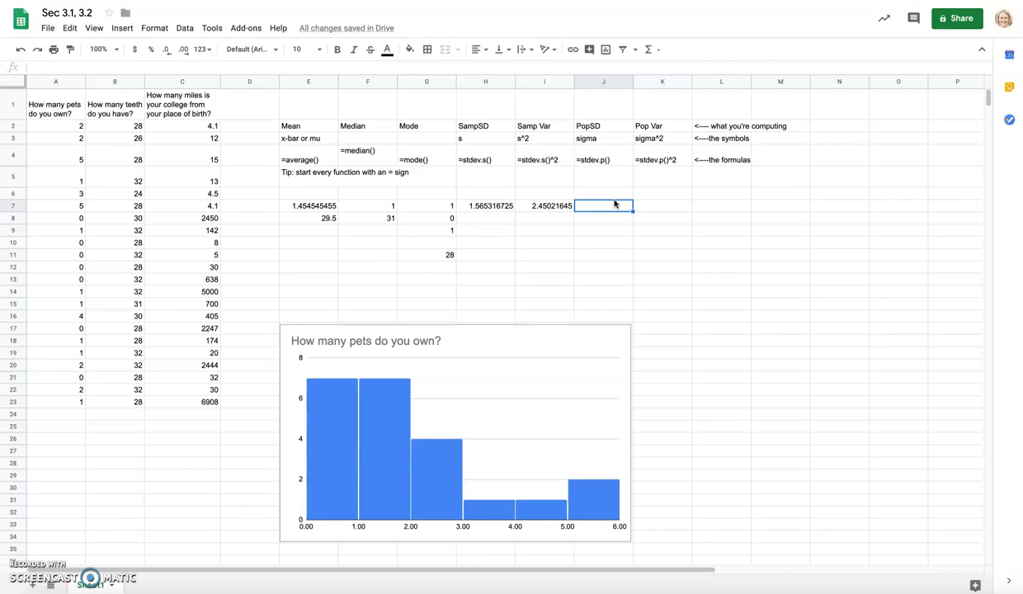
type("=")
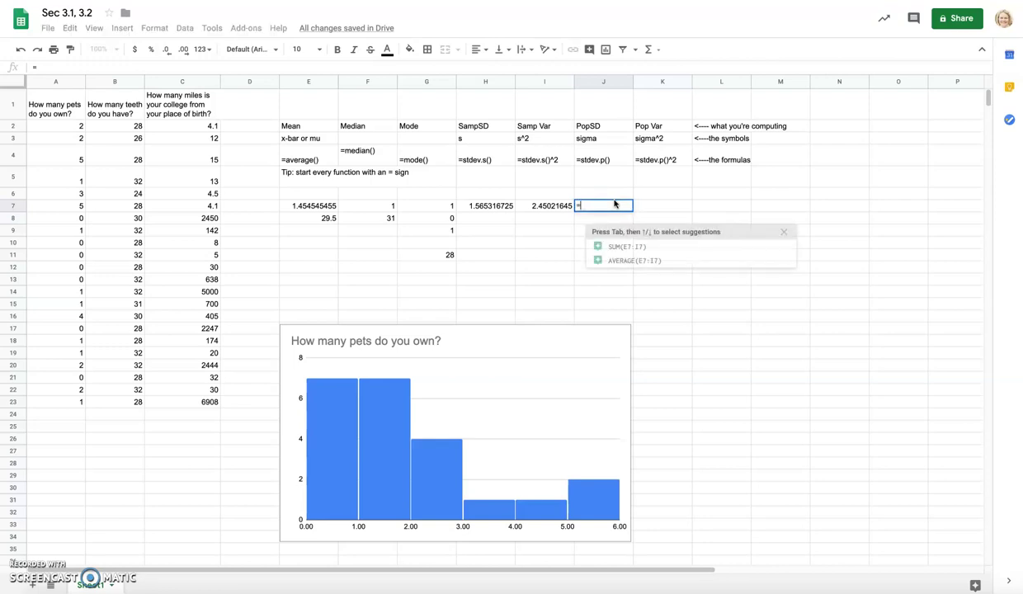
type("stdev")
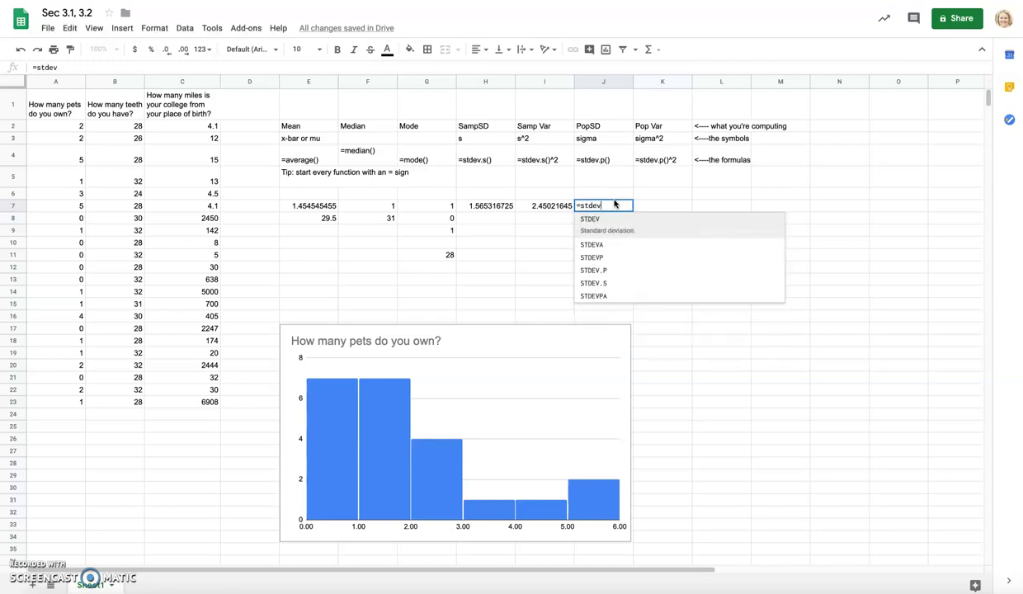
type(".p(")
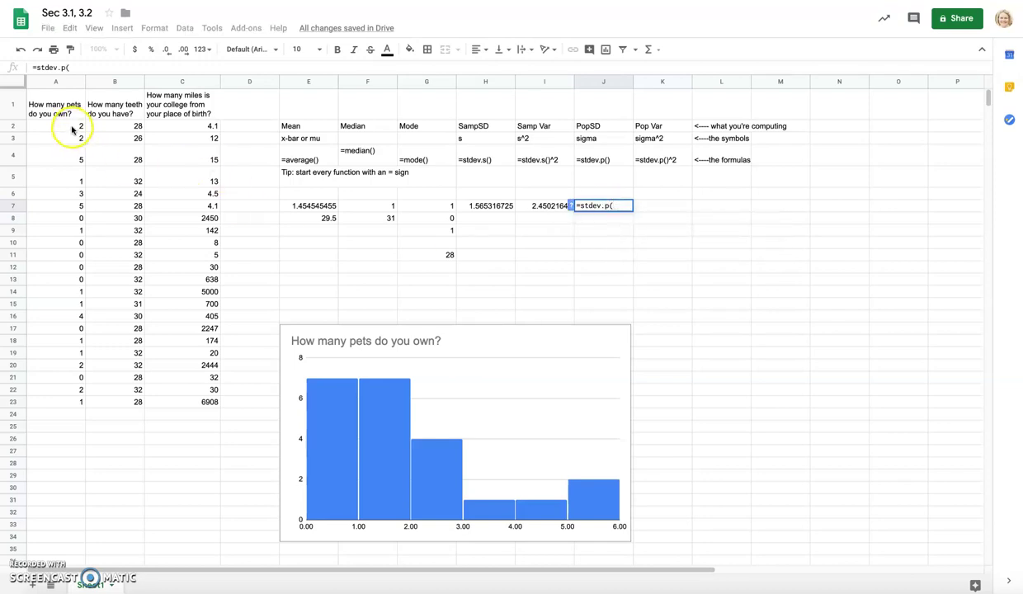
left_click_drag(76, 128, 71, 398)
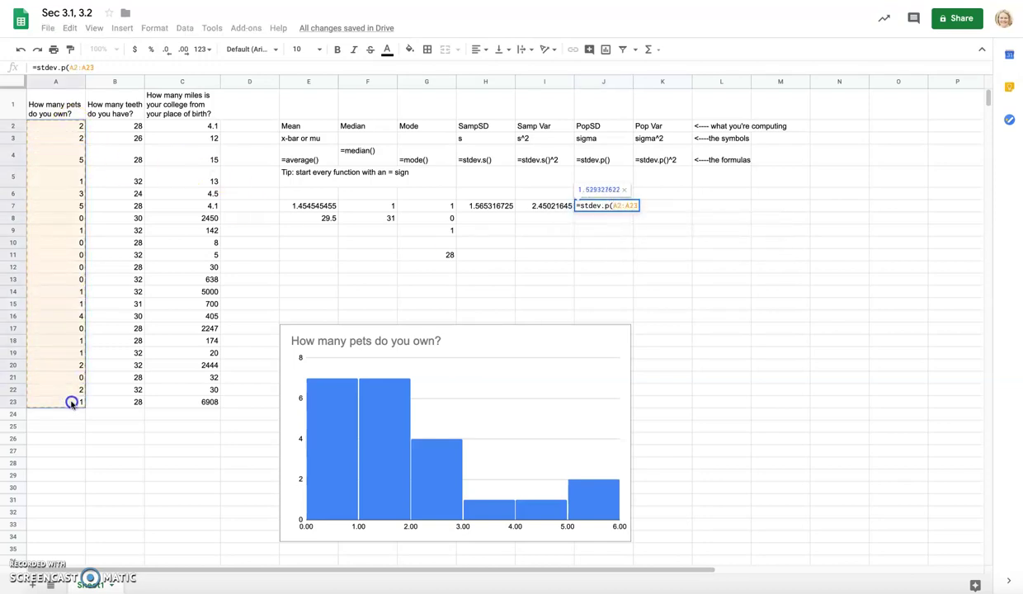
key("Return")
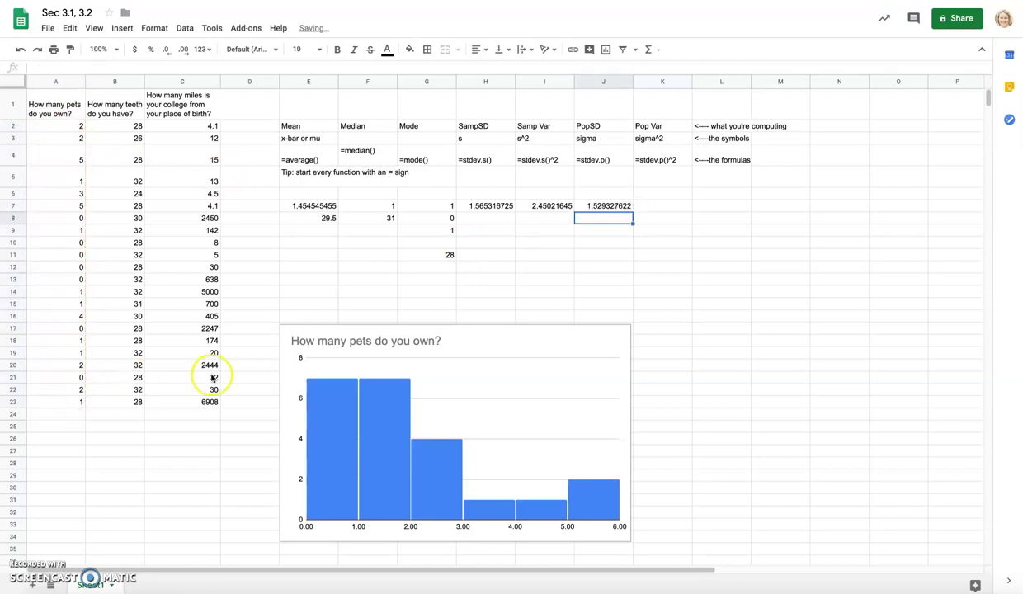
left_click(608, 206)
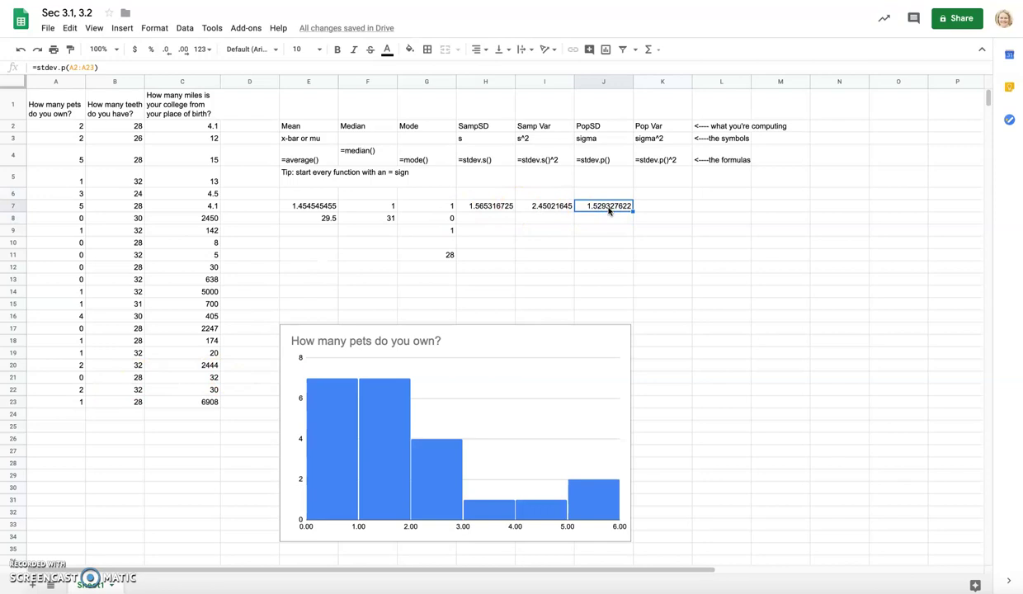
left_click(487, 209)
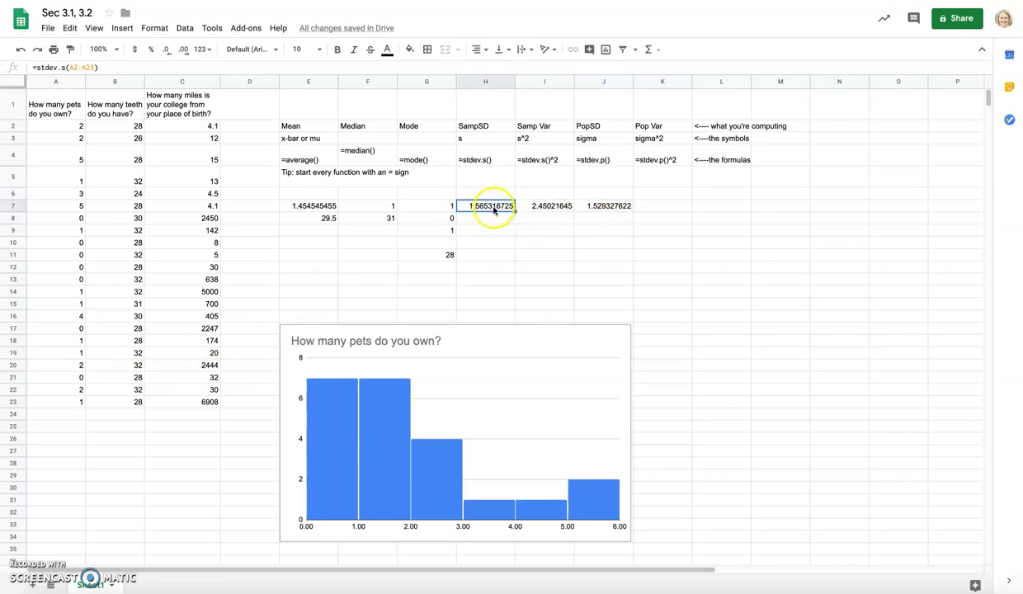
- Examine the sample standard deviation in H7 against the population standard deviation in J7 for the pet counts
left_click(538, 208)
left_click(594, 206)
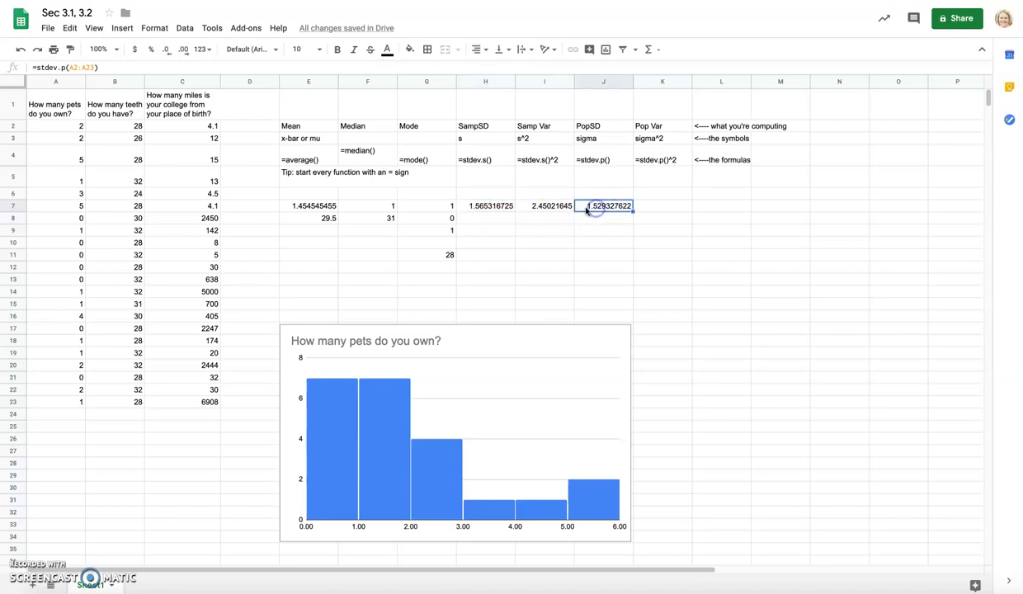
left_click(477, 208)
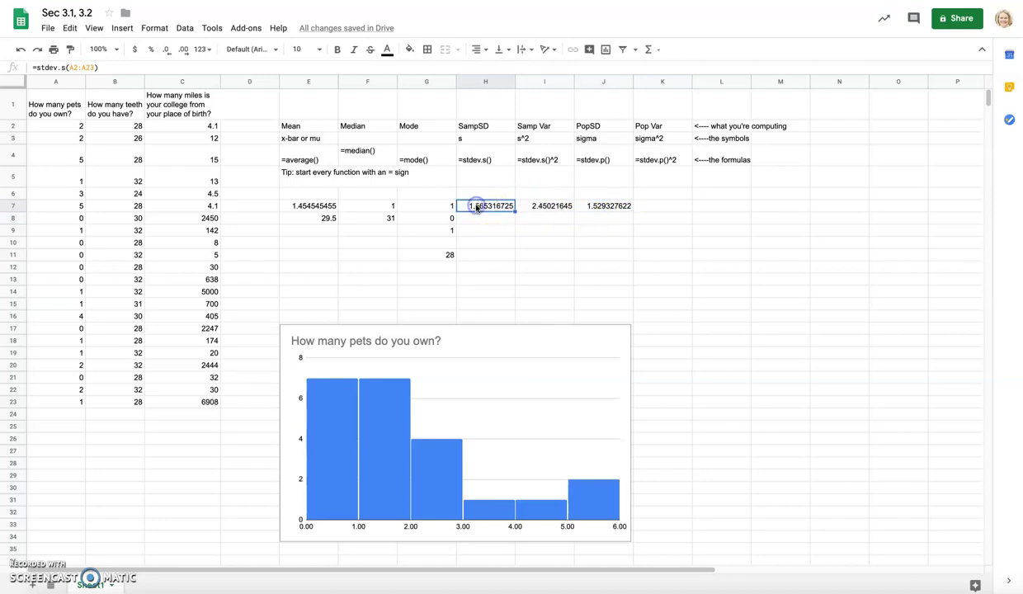
left_click(613, 208)
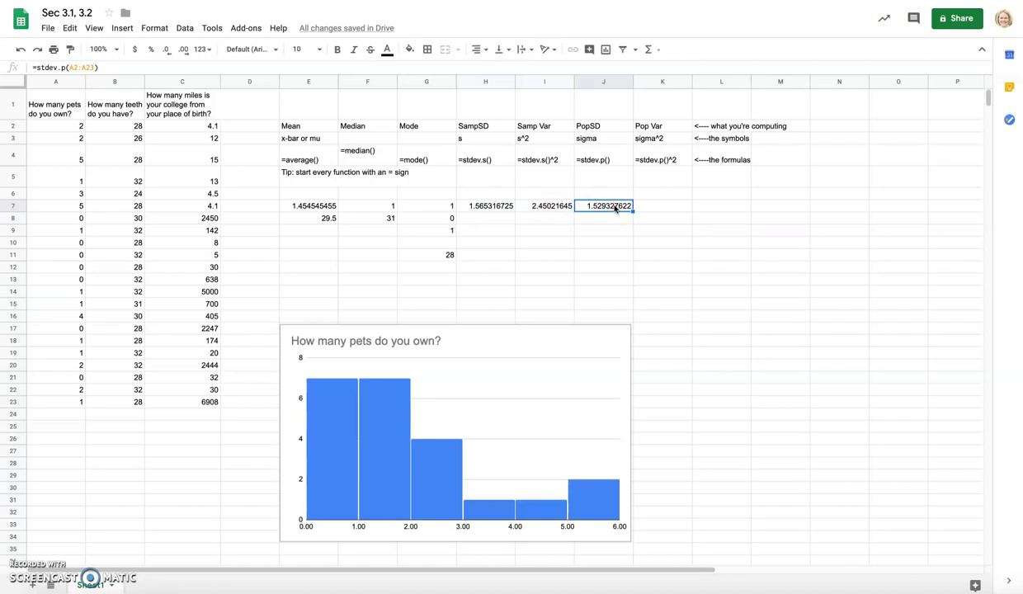
left_click(491, 206)
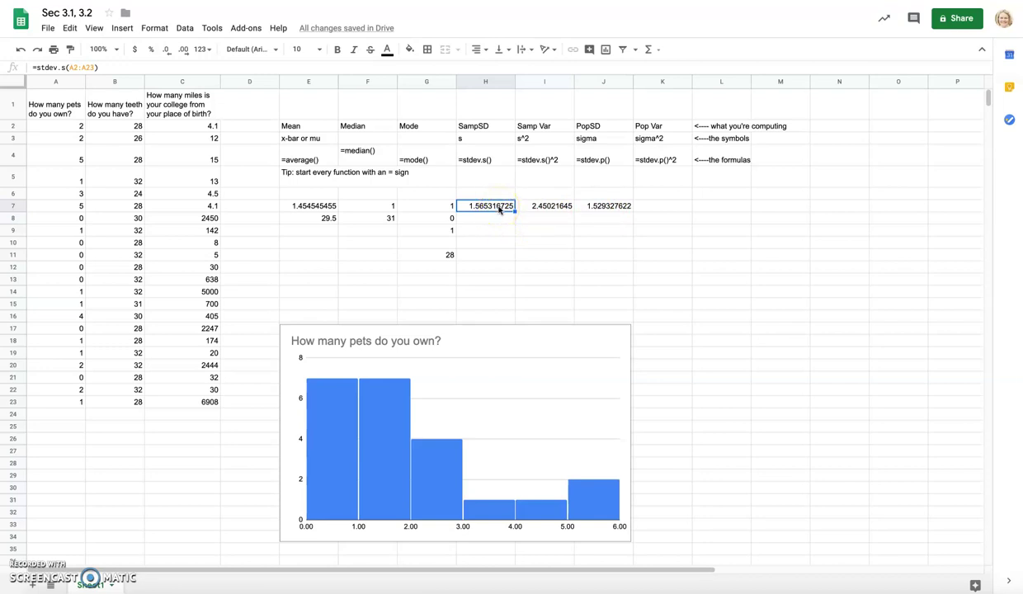
left_click(479, 207)
left_click(507, 211)
left_click(482, 211)
left_click(602, 209)
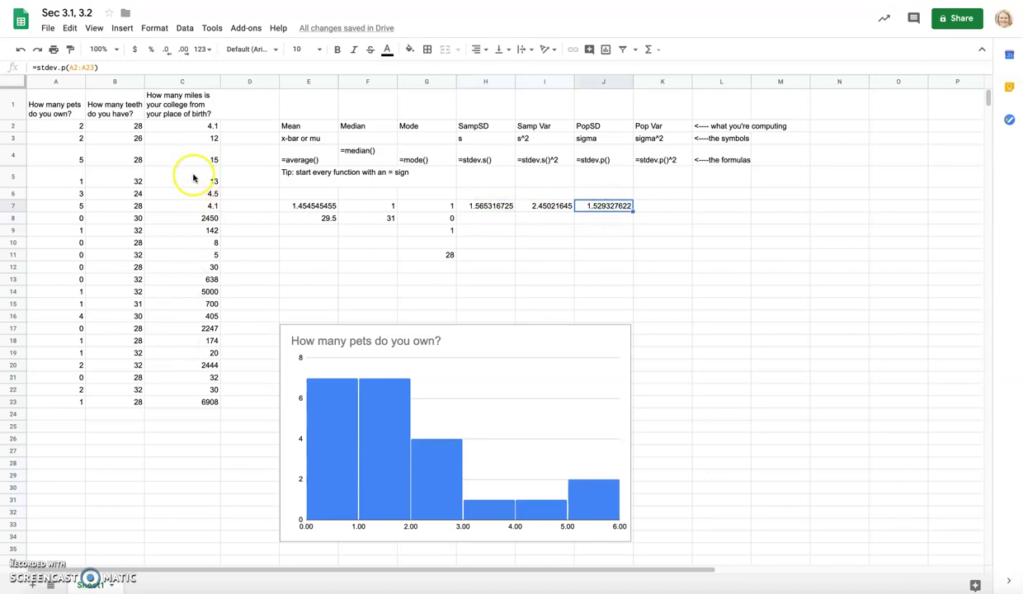
- Calculate the sample standard deviation of the miles from place of birth in cell H9 with =stdev.s(C2:C23)
left_click(492, 230)
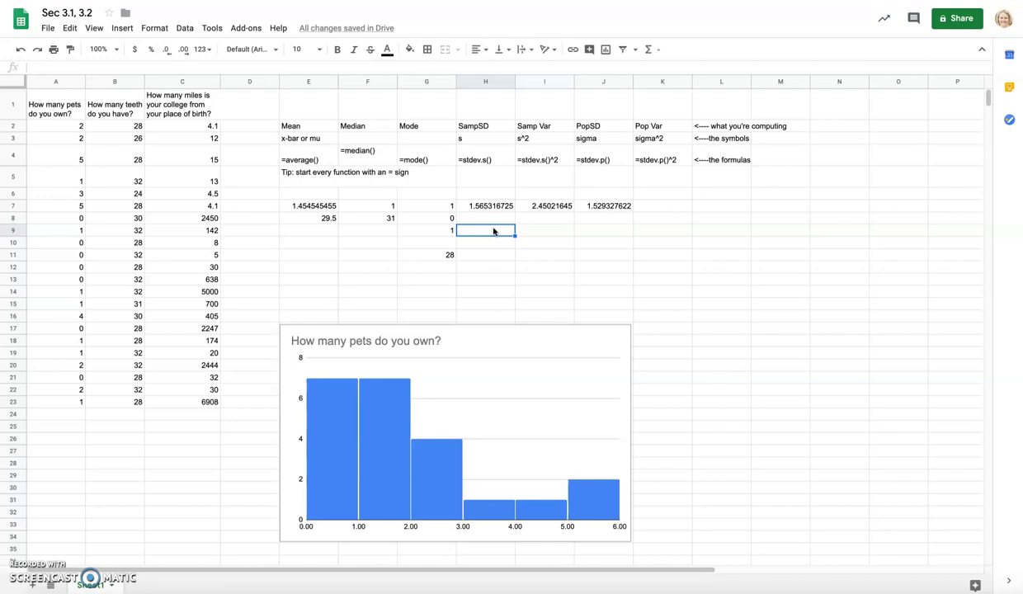
type("=stde")
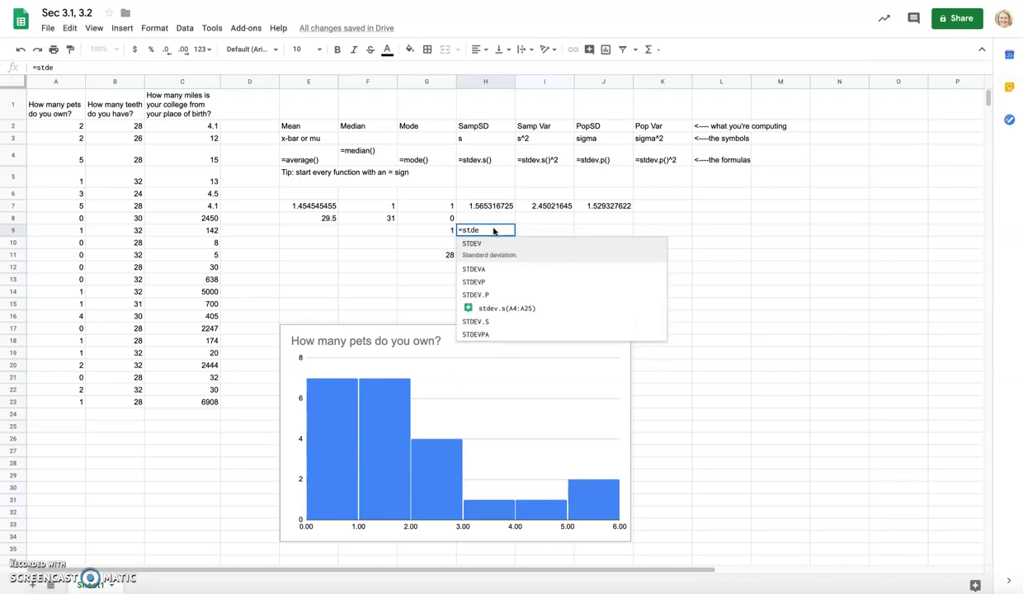
type("v.s(")
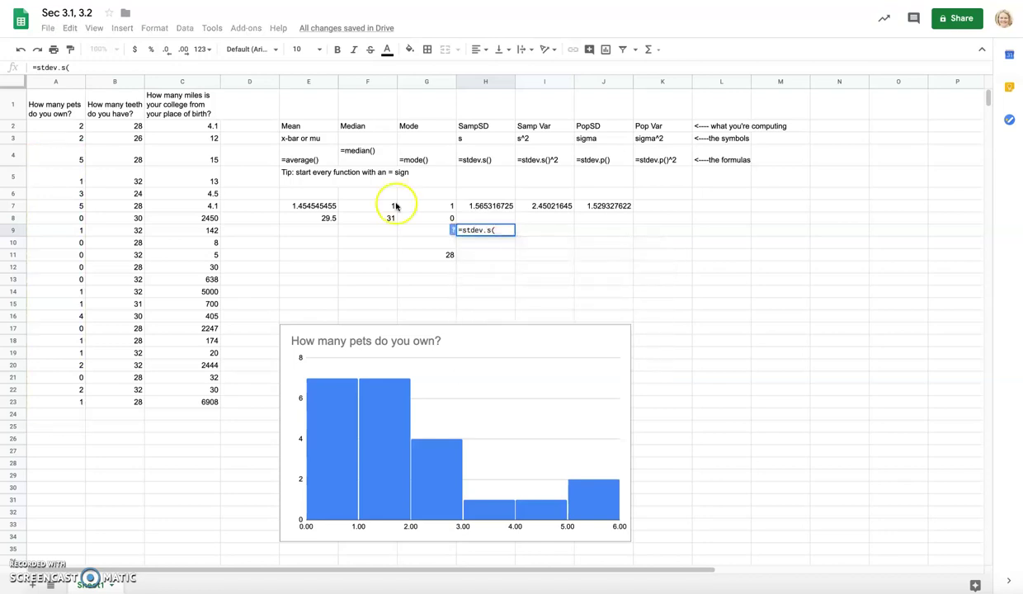
left_click_drag(198, 126, 211, 401)
key("Return")
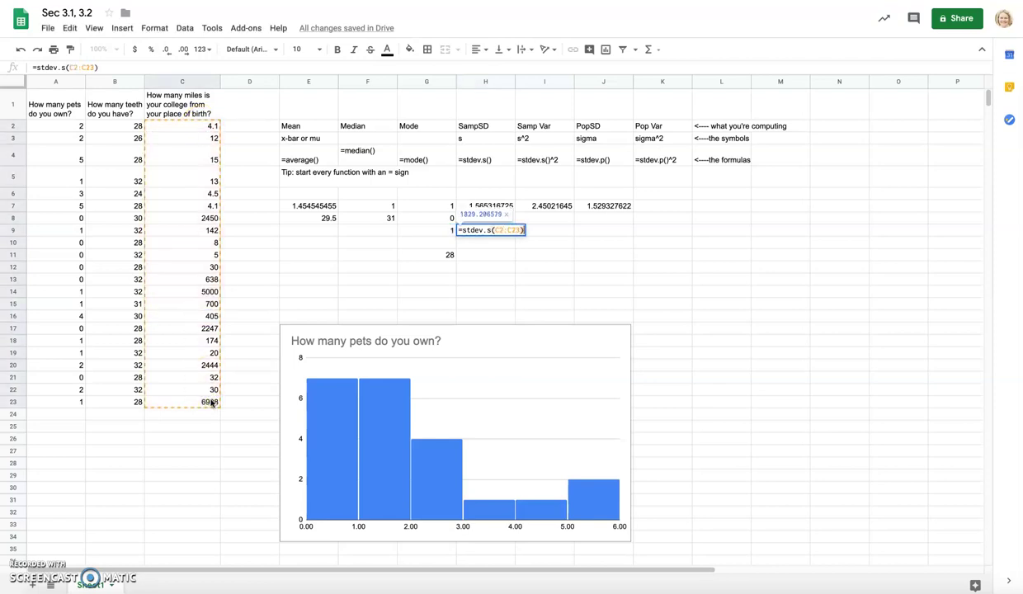
left_click(494, 231)
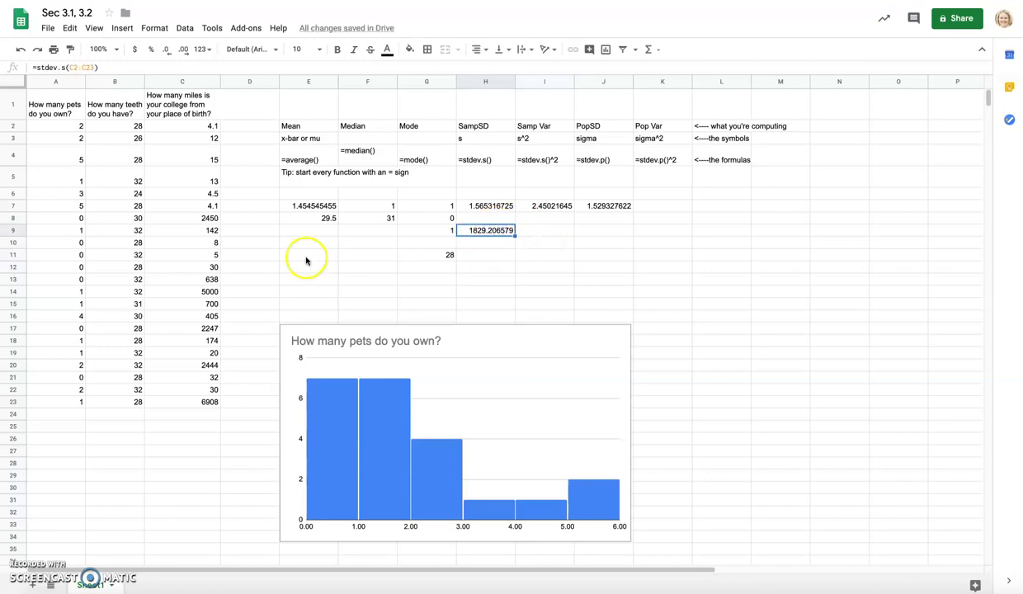